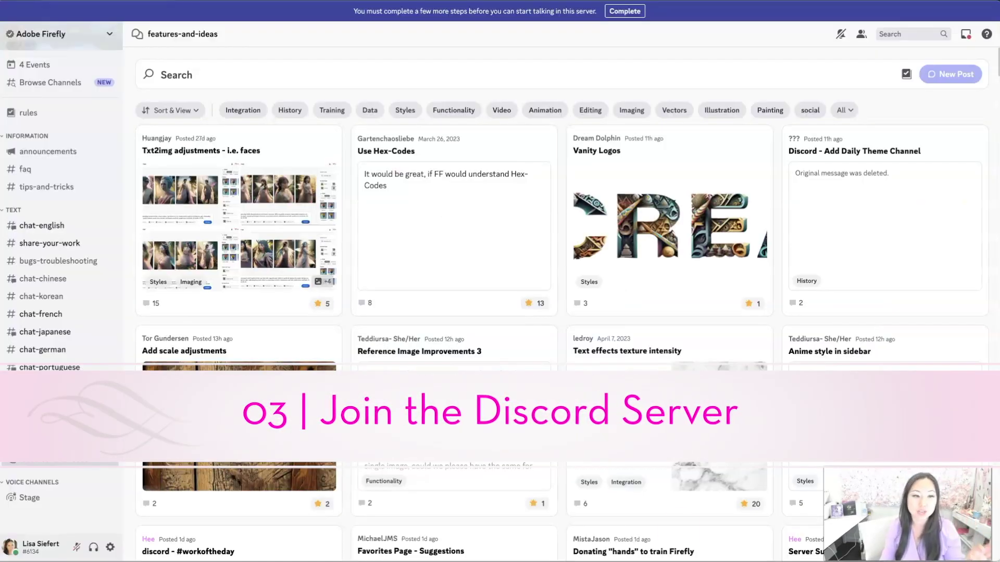
Browse the Discord rules, announcements, faq, tips-and-tricks and chat-english channels, ending on share-your-work
{"action": "left_click", "coordinate": [30, 115]}
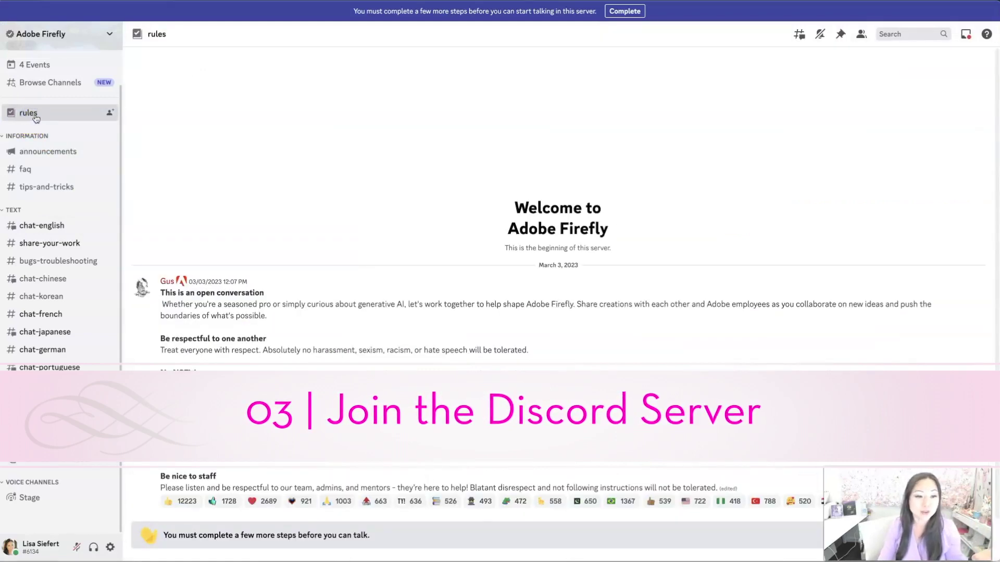
{"action": "left_click", "coordinate": [76, 156]}
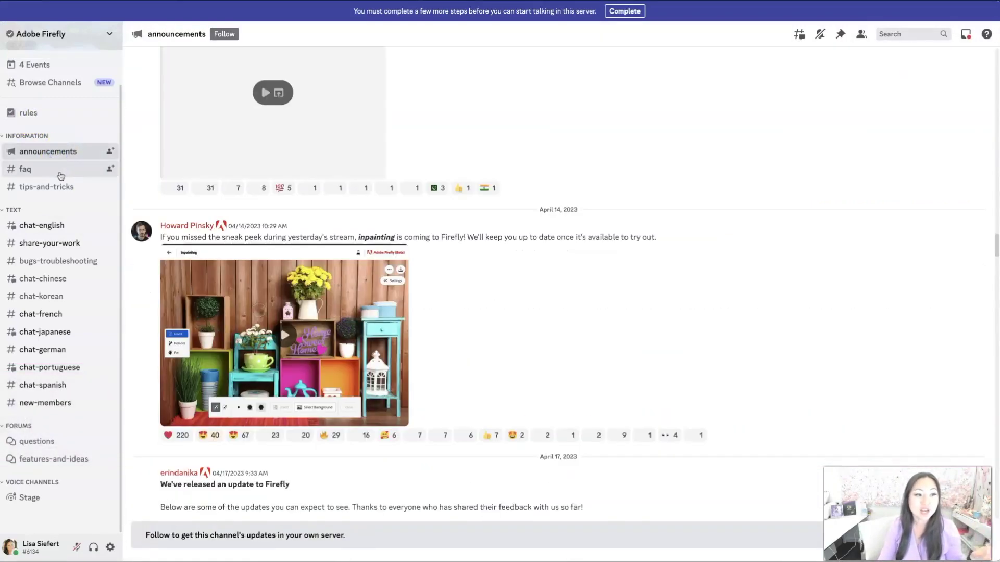
{"action": "left_click", "coordinate": [57, 172]}
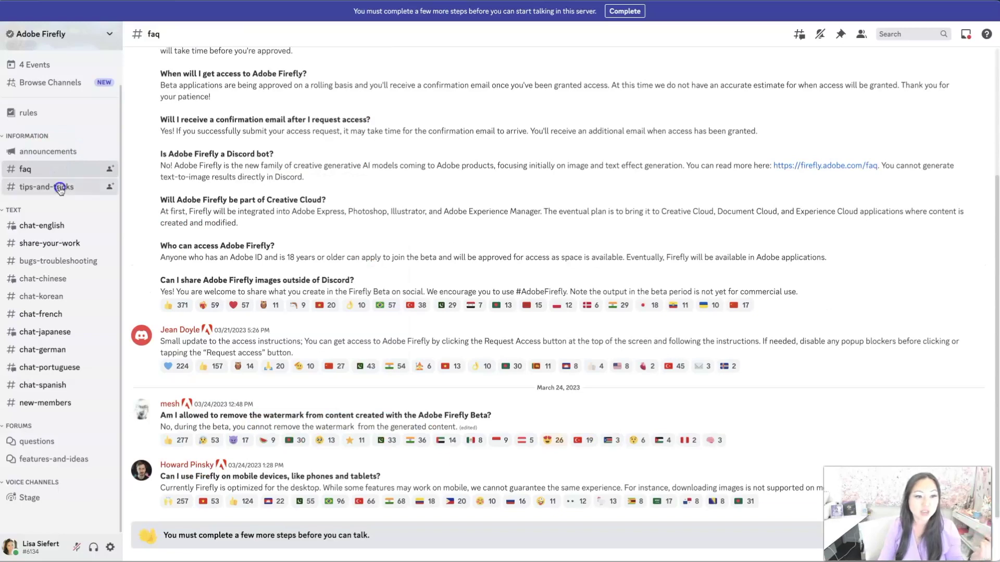
{"action": "left_click", "coordinate": [61, 188]}
{"action": "left_click", "coordinate": [52, 224]}
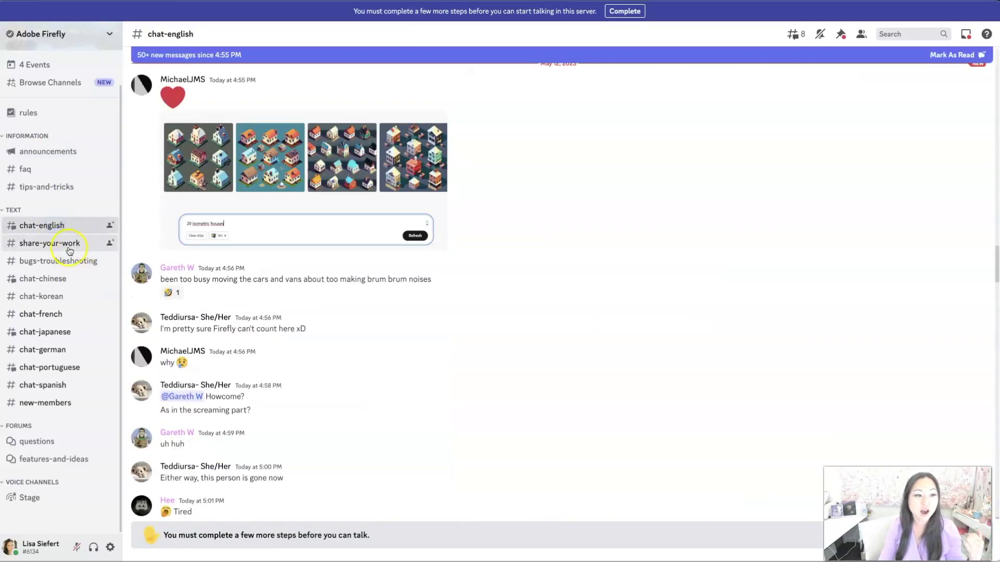
{"action": "left_click", "coordinate": [69, 245]}
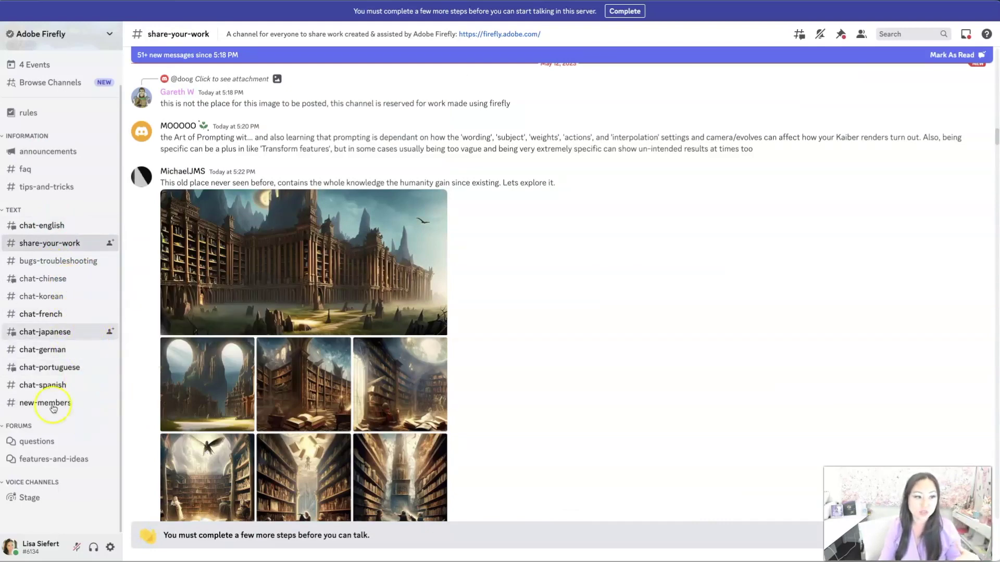
{"action": "mouse_move", "coordinate": [91, 435]}
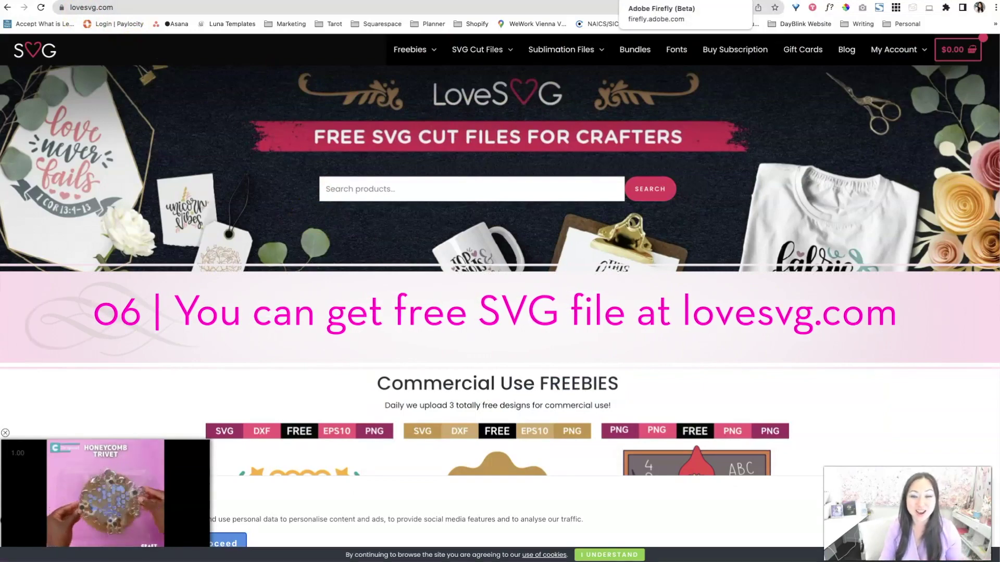
Switch from the LoveSVG site back to the Adobe Firefly (Beta) tab
{"action": "left_click", "coordinate": [656, 0]}
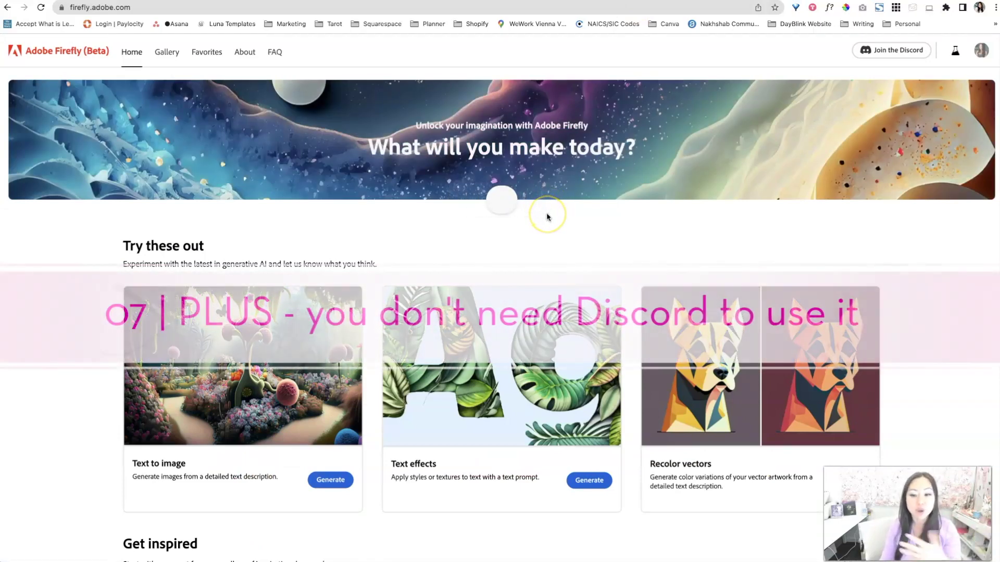
{"action": "scroll", "coordinate": [547, 217], "scroll_direction": "down", "scroll_amount": 3}
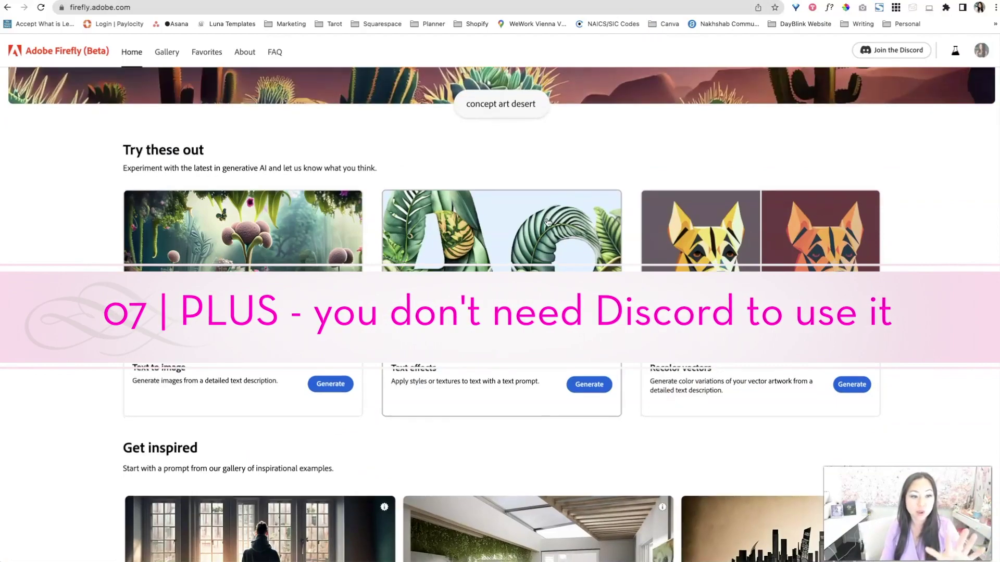
{"action": "scroll", "coordinate": [546, 221], "scroll_direction": "down", "scroll_amount": 15}
{"action": "scroll", "coordinate": [547, 219], "scroll_direction": "down", "scroll_amount": 12}
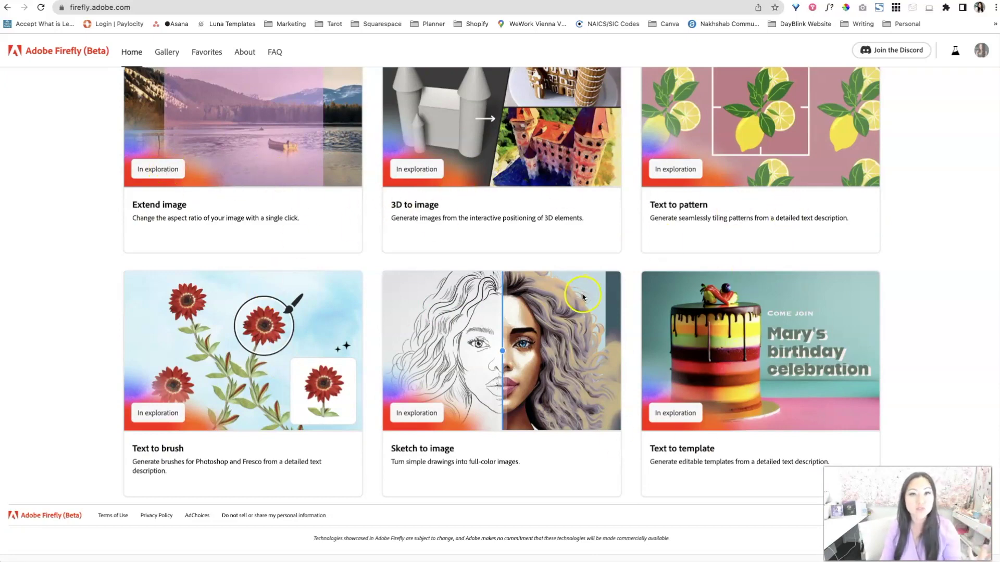
{"action": "scroll", "coordinate": [500, 312], "scroll_direction": "up", "scroll_amount": 9}
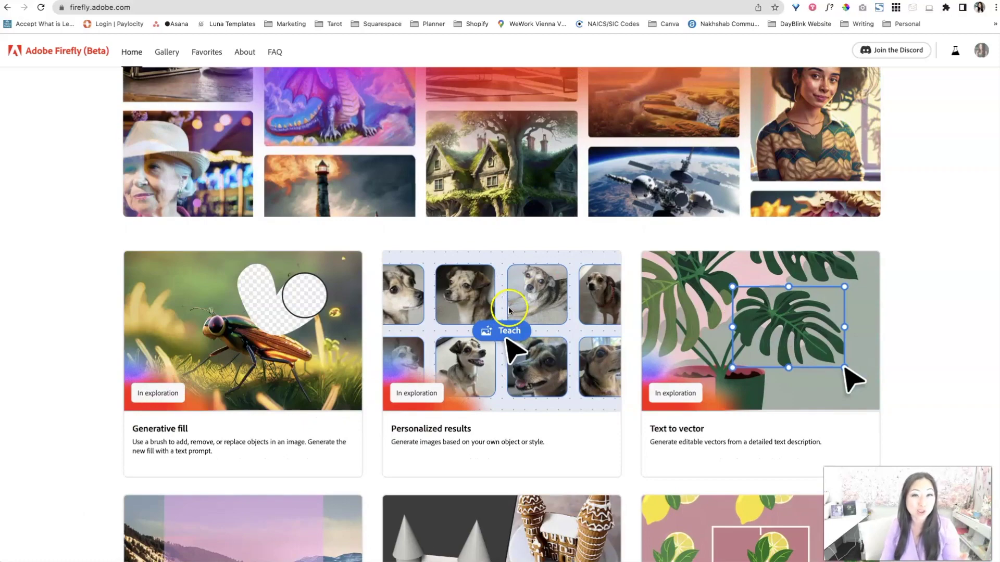
{"action": "scroll", "coordinate": [508, 311], "scroll_direction": "up", "scroll_amount": 6}
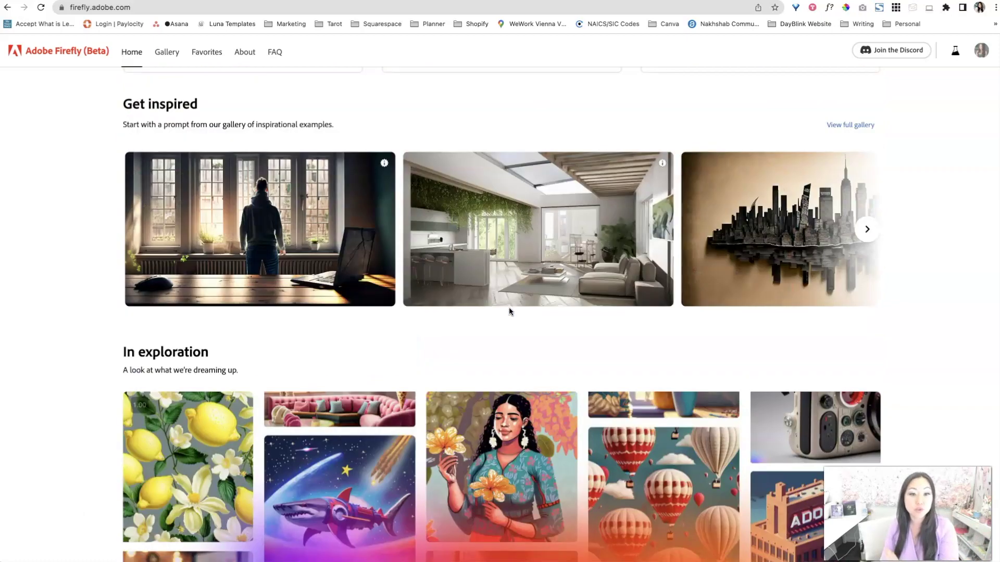
{"action": "scroll", "coordinate": [508, 311], "scroll_direction": "up", "scroll_amount": 8}
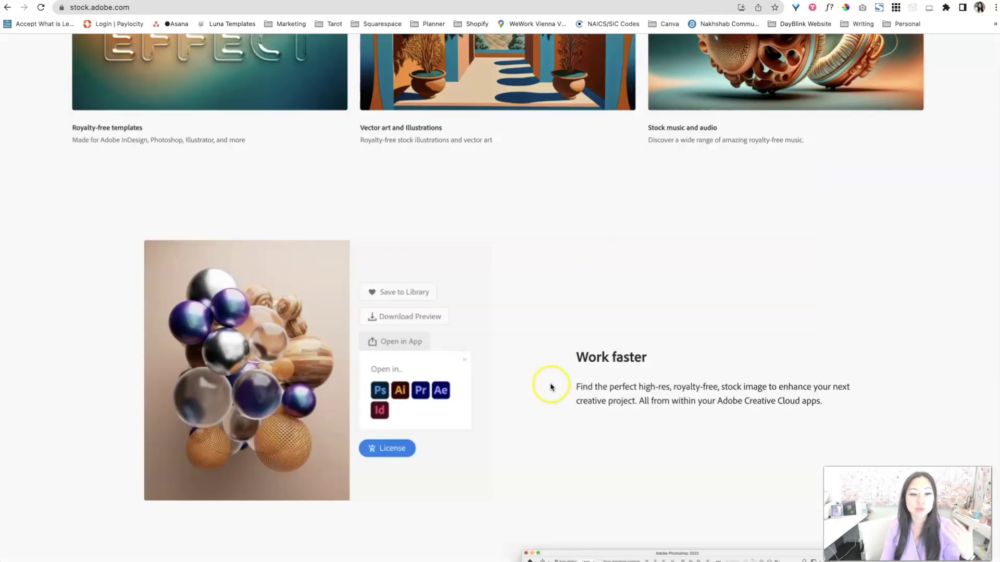
{"action": "scroll", "coordinate": [532, 350], "scroll_direction": "down", "scroll_amount": 15}
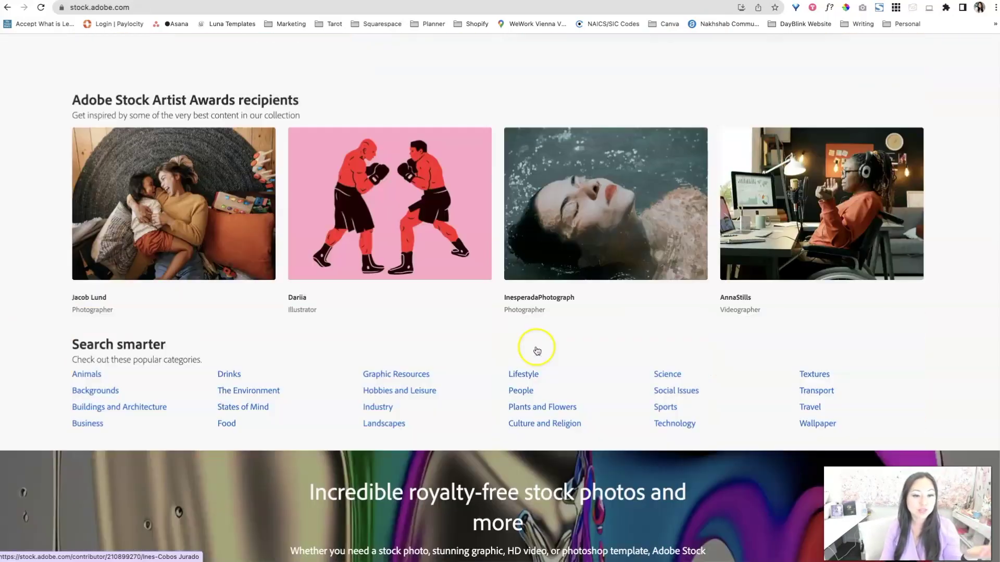
{"action": "scroll", "coordinate": [536, 350], "scroll_direction": "down", "scroll_amount": 1}
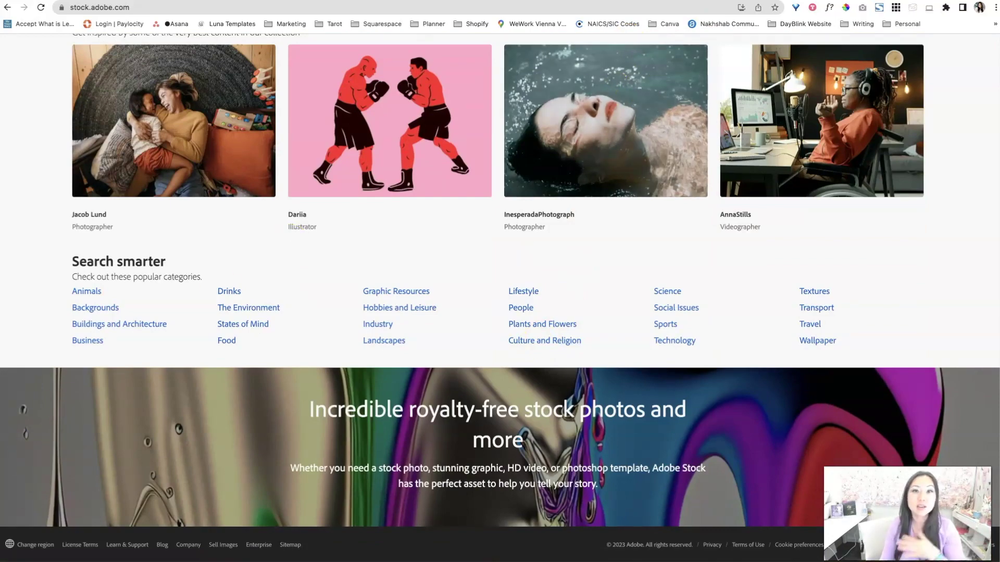
{"action": "key", "text": "ctrl+Tab"}
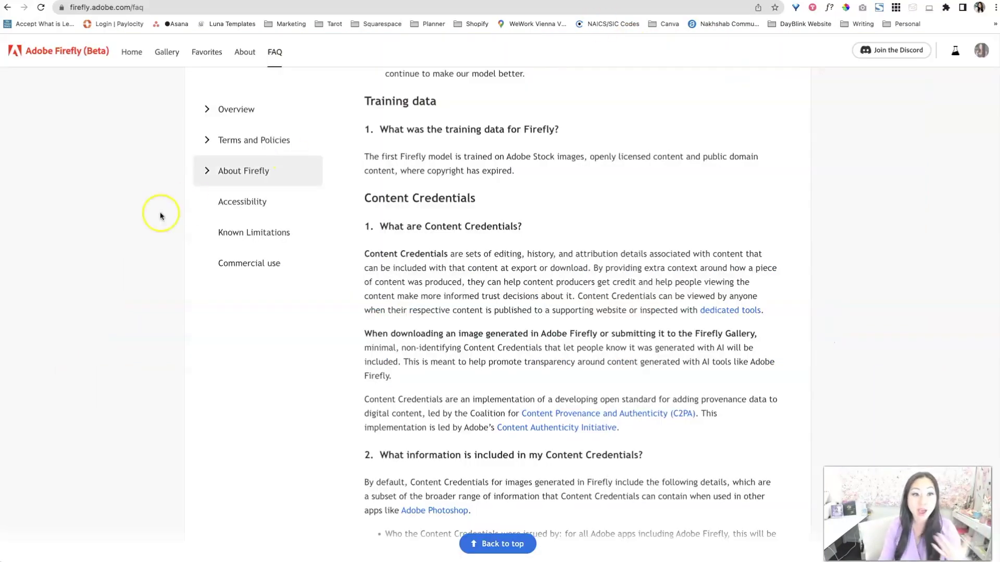
Go from the Firefly home page into the Text to image gallery and scroll through the samples
{"action": "left_click", "coordinate": [61, 53]}
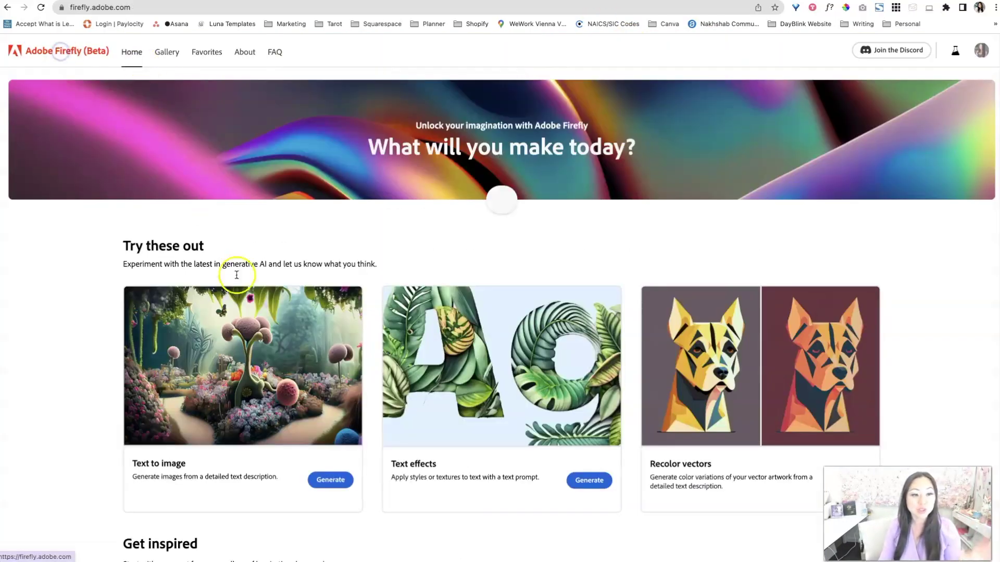
{"action": "left_click", "coordinate": [249, 385]}
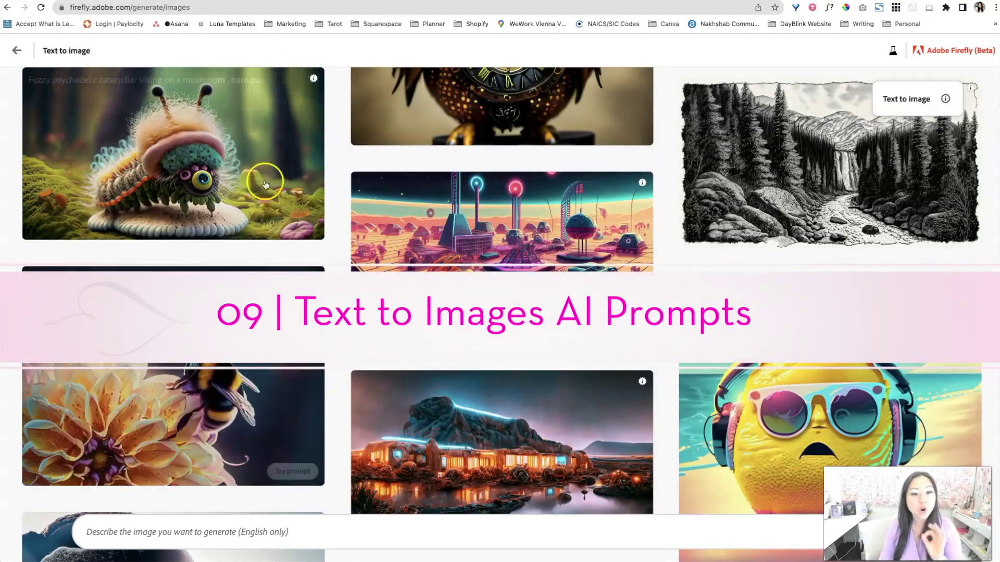
{"action": "scroll", "coordinate": [500, 292], "scroll_direction": "down", "scroll_amount": 10}
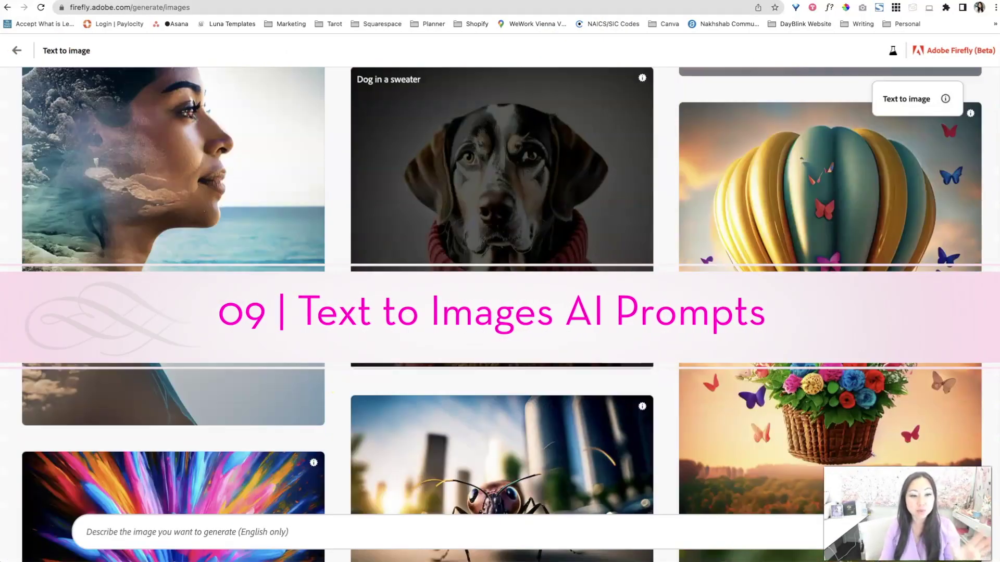
{"action": "scroll", "coordinate": [500, 312], "scroll_direction": "down", "scroll_amount": 1}
{"action": "scroll", "coordinate": [500, 292], "scroll_direction": "down", "scroll_amount": 6}
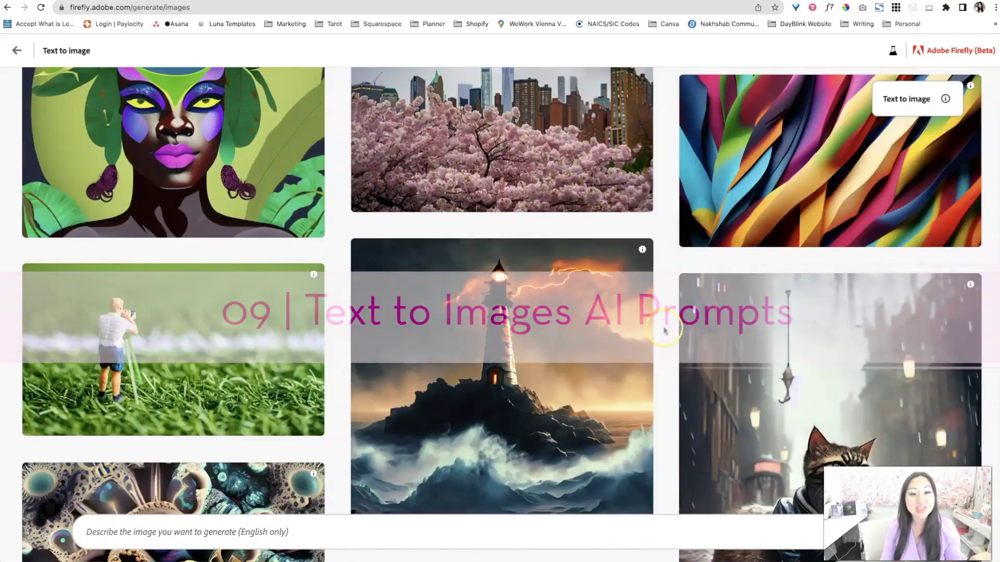
{"action": "scroll", "coordinate": [664, 330], "scroll_direction": "down", "scroll_amount": 20}
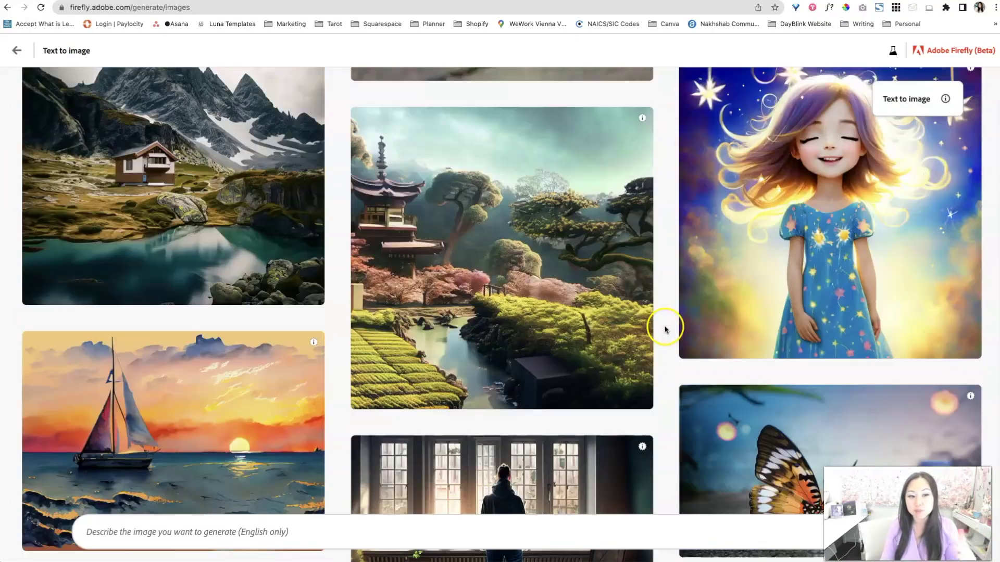
Find the rainy city cat image and reuse its Concept art, Steampunk prompt
{"action": "scroll", "coordinate": [664, 328], "scroll_direction": "down", "scroll_amount": 20}
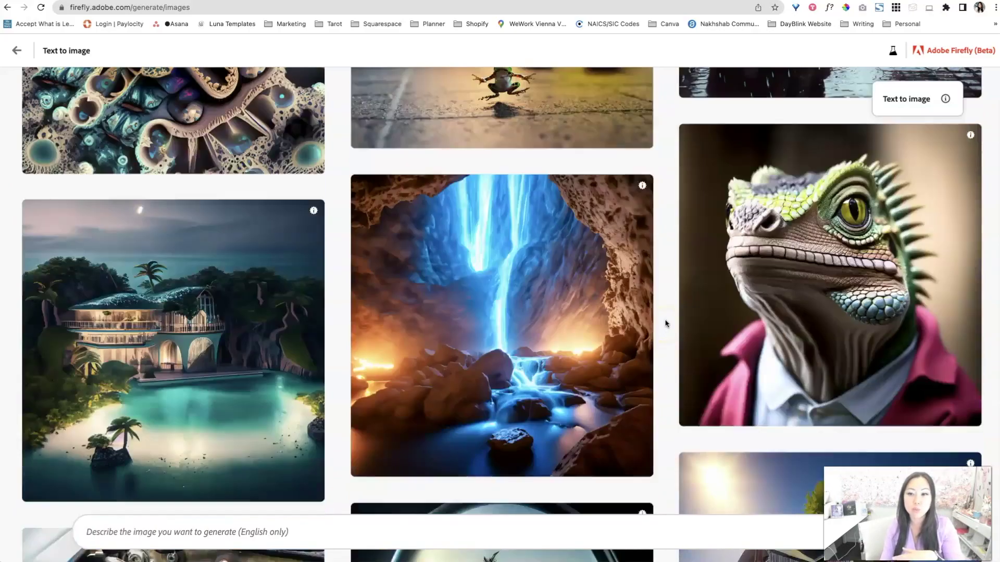
{"action": "scroll", "coordinate": [665, 324], "scroll_direction": "up", "scroll_amount": 5}
{"action": "scroll", "coordinate": [670, 312], "scroll_direction": "down", "scroll_amount": 5}
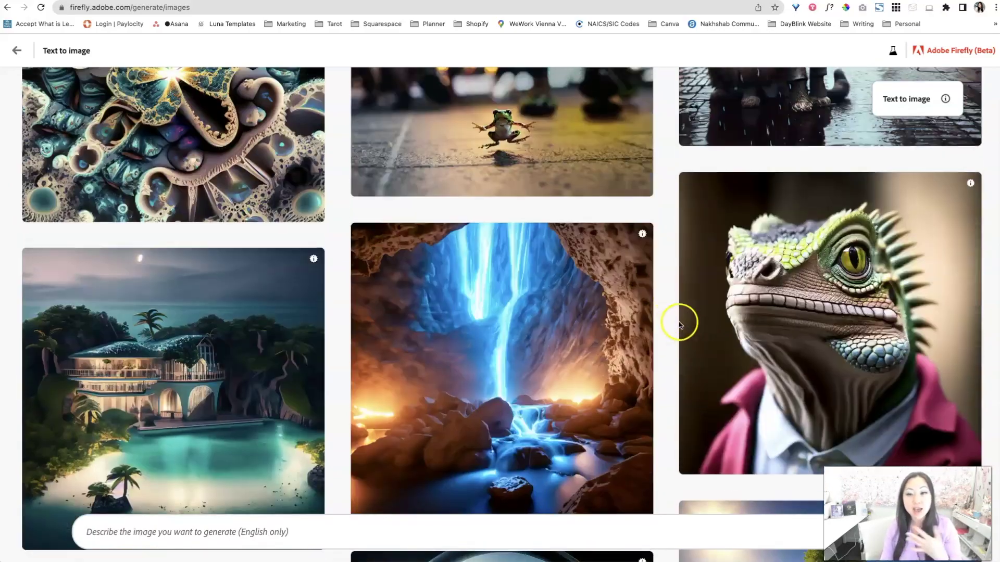
{"action": "scroll", "coordinate": [682, 323], "scroll_direction": "up", "scroll_amount": 8}
{"action": "scroll", "coordinate": [691, 328], "scroll_direction": "down", "scroll_amount": 3}
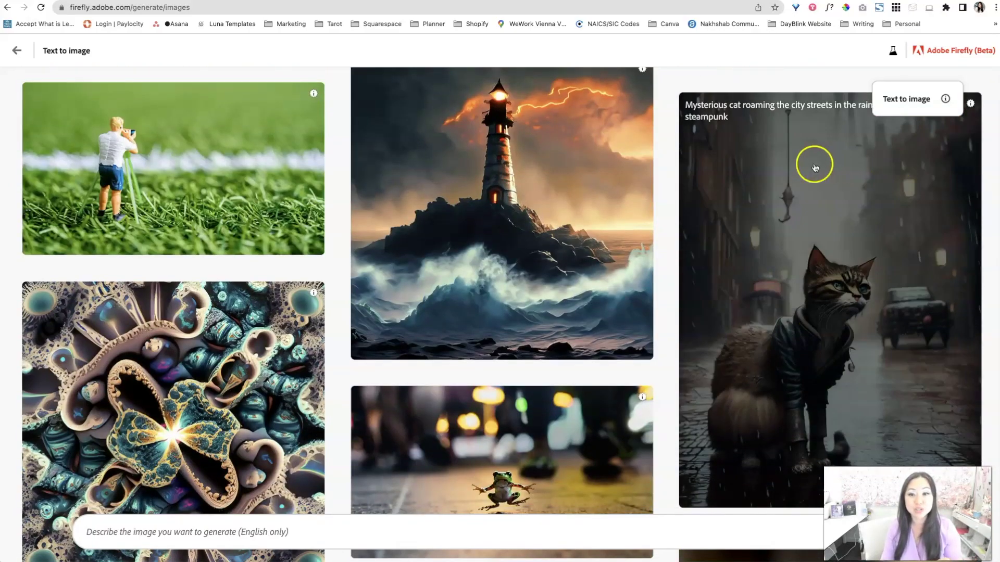
{"action": "scroll", "coordinate": [906, 313], "scroll_direction": "down", "scroll_amount": 5}
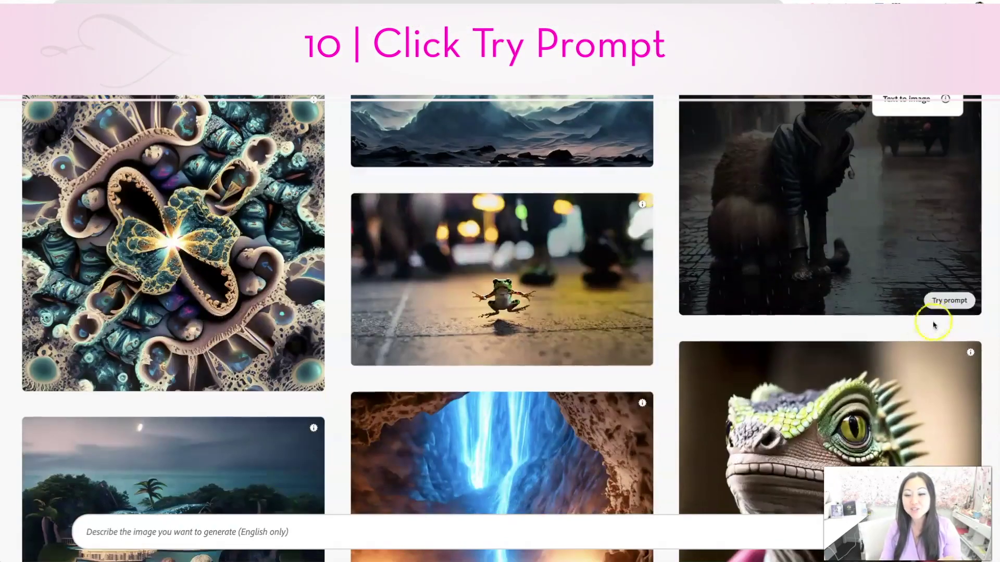
{"action": "left_click", "coordinate": [948, 302]}
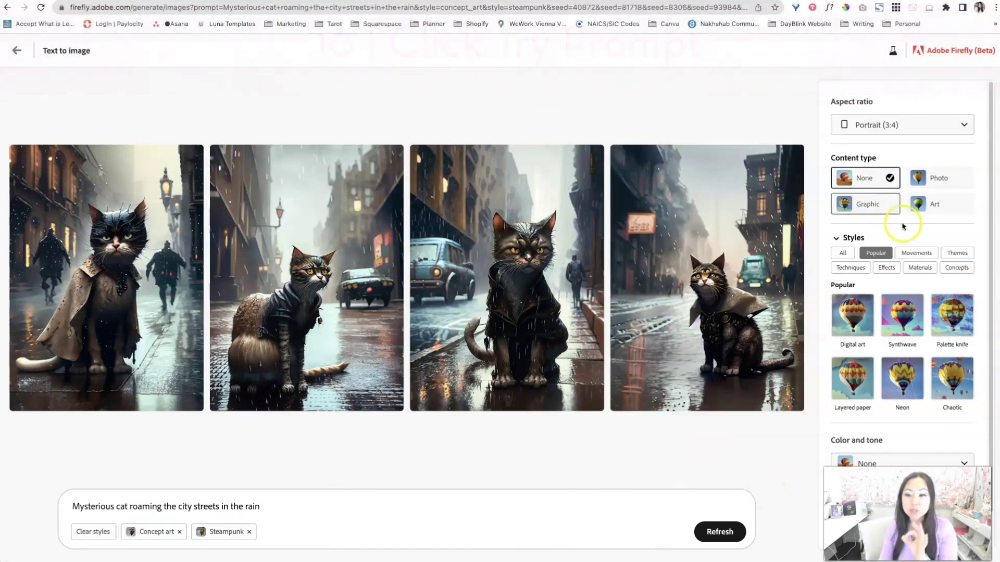
Set the aspect ratio to Portrait (3:4) after briefly trying Landscape (4:3)
{"action": "left_click", "coordinate": [939, 124]}
{"action": "left_click", "coordinate": [940, 153]}
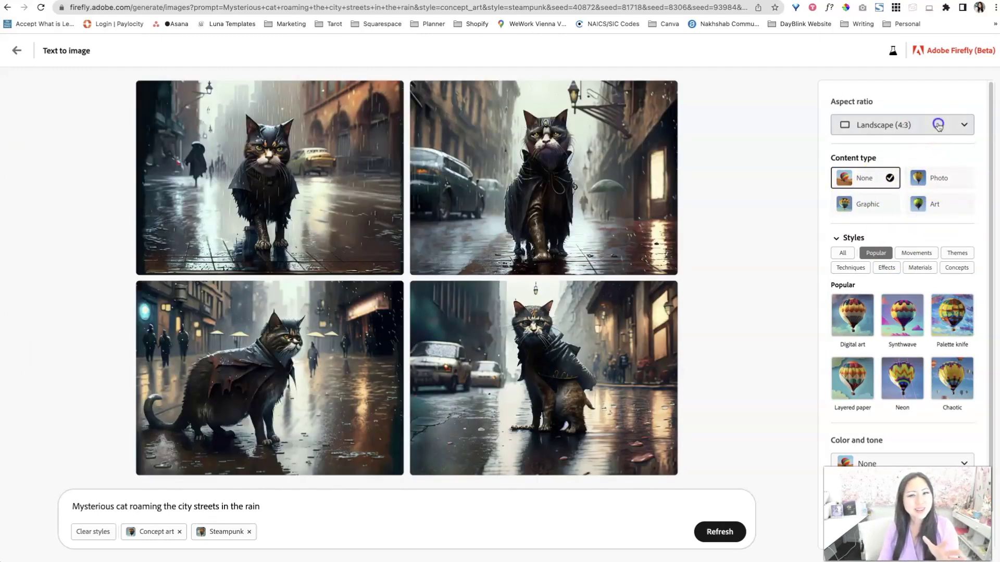
{"action": "left_click", "coordinate": [938, 126]}
{"action": "left_click", "coordinate": [904, 169]}
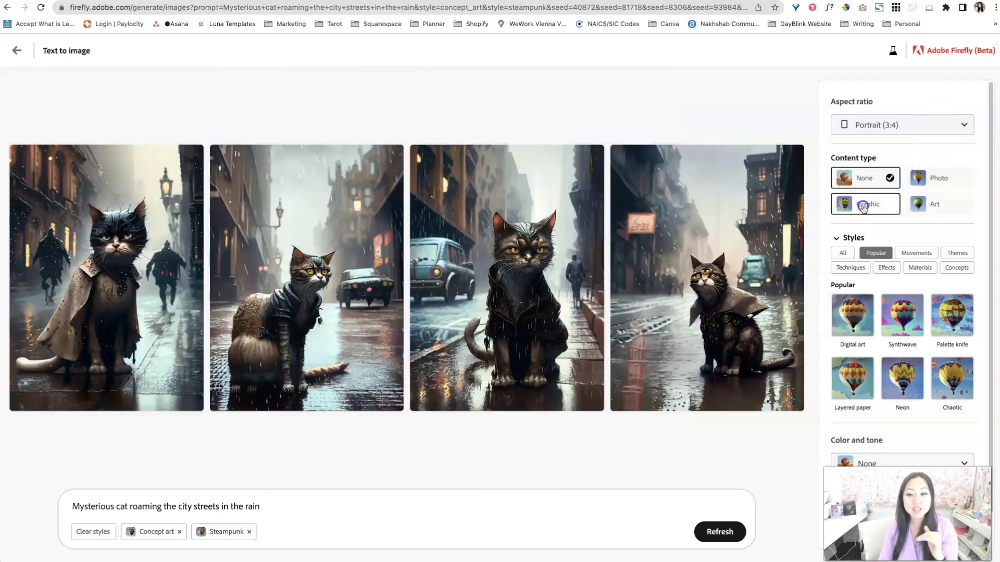
Try the Graphic and Photo content types, settling on Art
{"action": "left_click", "coordinate": [863, 206]}
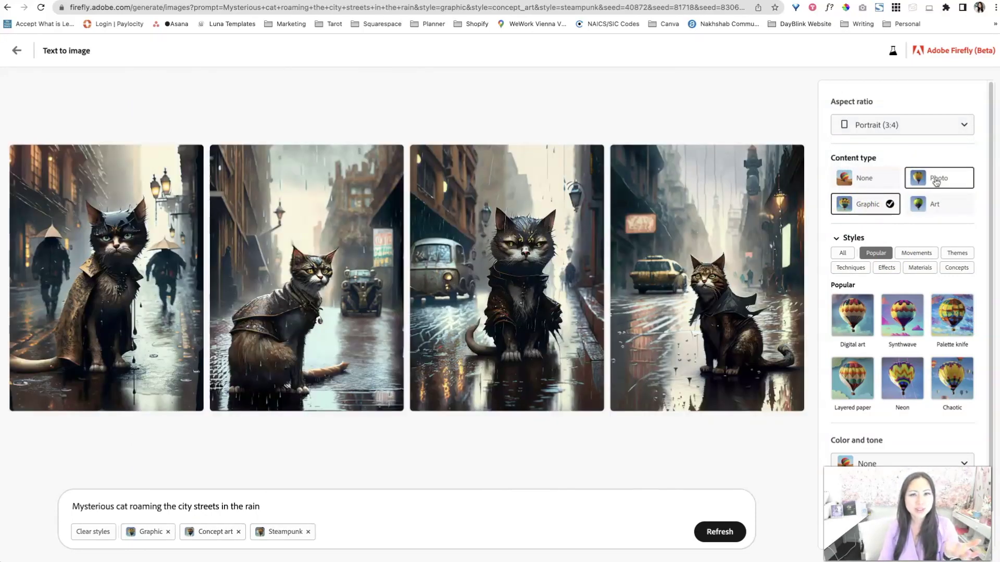
{"action": "left_click", "coordinate": [935, 181]}
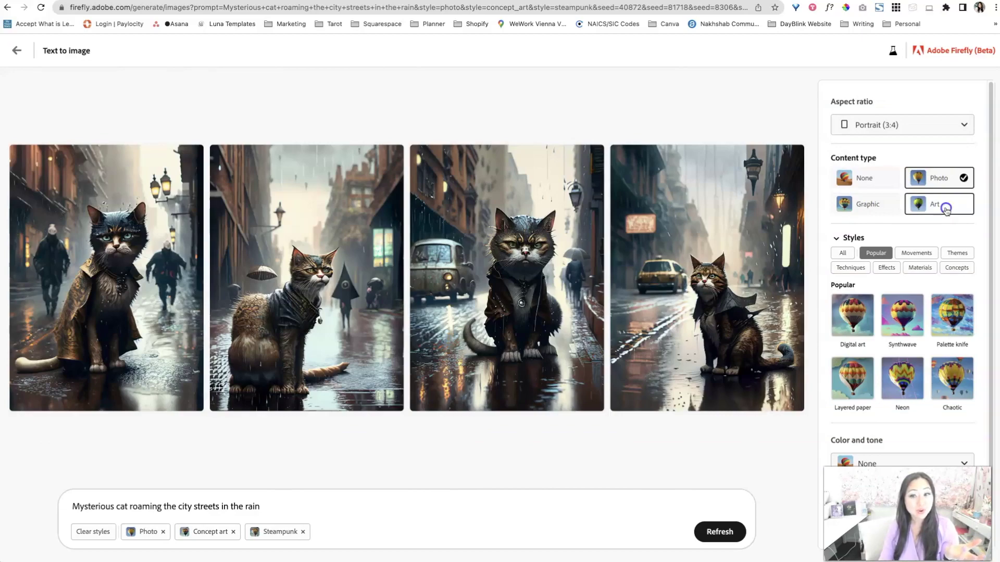
{"action": "left_click", "coordinate": [945, 209]}
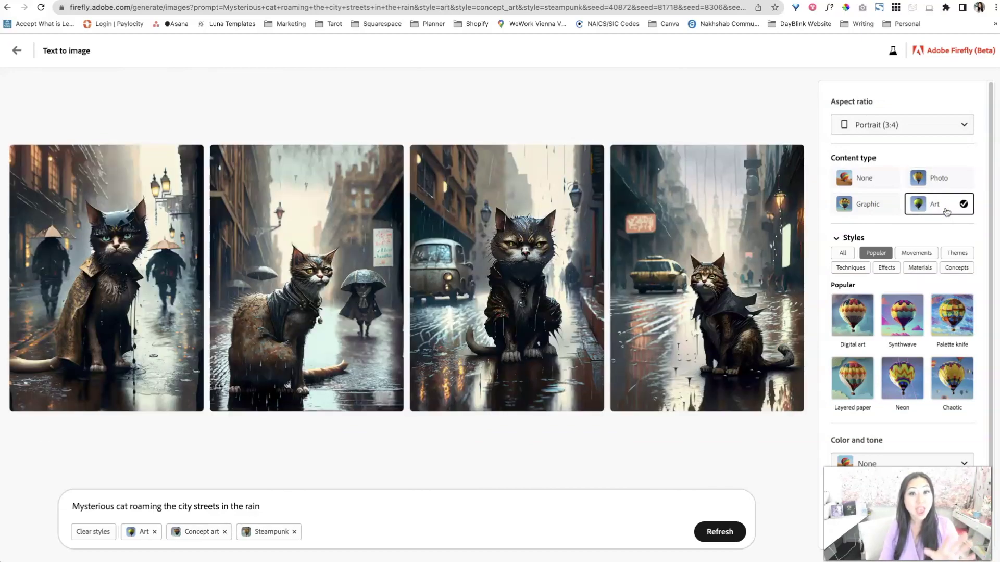
{"action": "scroll", "coordinate": [945, 211], "scroll_direction": "down", "scroll_amount": 1}
Add the Fantasy, Science fiction, Pop art, Cyberpunk and Hyper realistic styles from all categories
{"action": "left_click", "coordinate": [894, 266]}
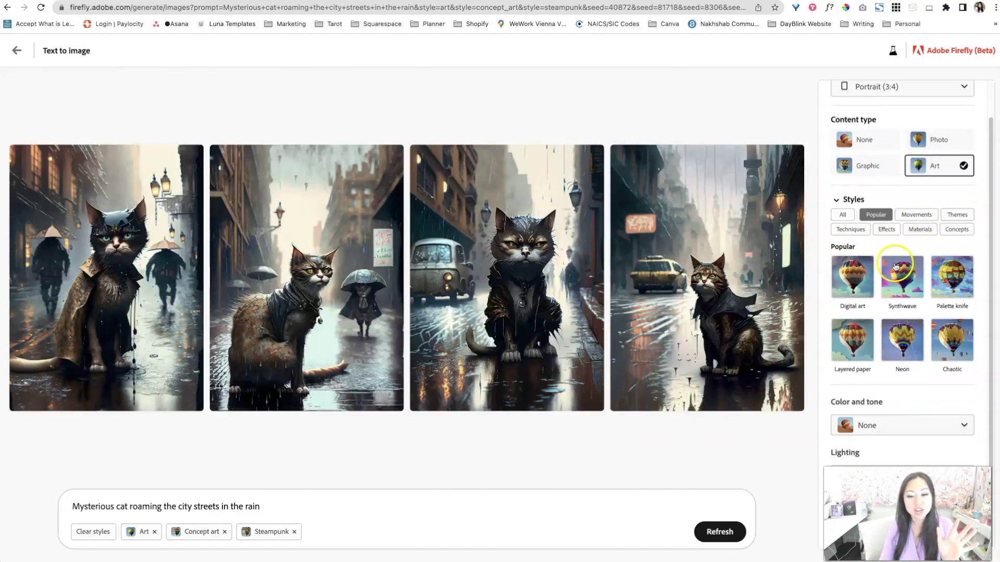
{"action": "left_click", "coordinate": [842, 215]}
{"action": "scroll", "coordinate": [906, 295], "scroll_direction": "down", "scroll_amount": 3}
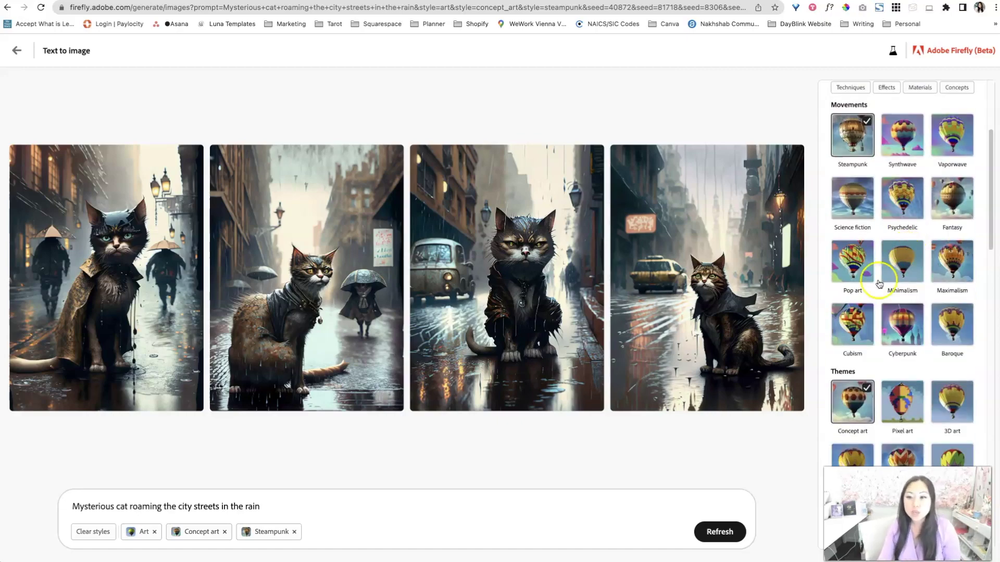
{"action": "left_click", "coordinate": [959, 205]}
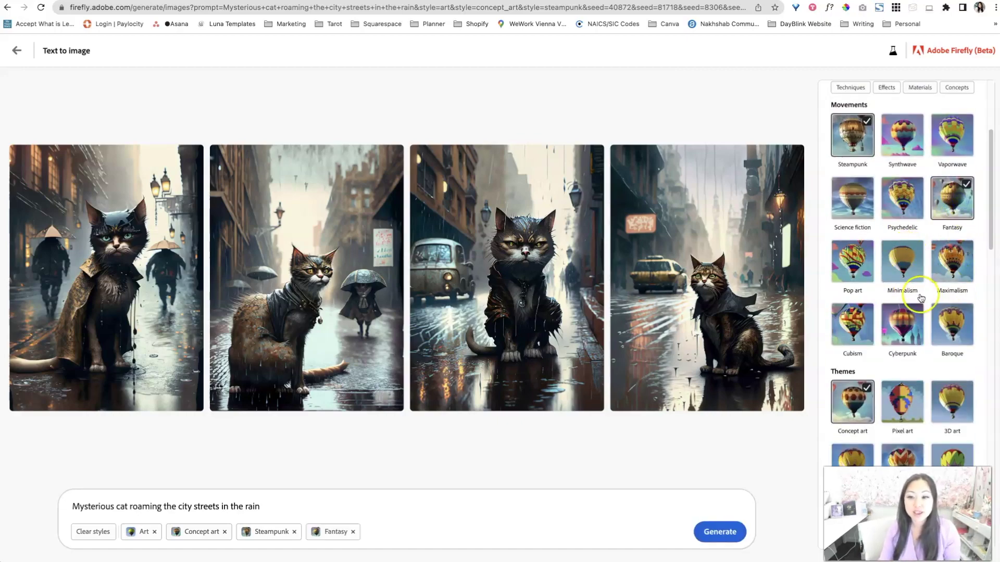
{"action": "left_click", "coordinate": [859, 205]}
{"action": "scroll", "coordinate": [918, 313], "scroll_direction": "down", "scroll_amount": 1}
{"action": "left_click", "coordinate": [856, 211]}
{"action": "scroll", "coordinate": [911, 284], "scroll_direction": "down", "scroll_amount": 1}
{"action": "left_click", "coordinate": [910, 206]}
{"action": "scroll", "coordinate": [941, 336], "scroll_direction": "down", "scroll_amount": 4}
{"action": "left_click", "coordinate": [905, 98]}
Add Bold lines, Chaotic and Beautiful, drop Science fiction, and regenerate the neon cats
{"action": "scroll", "coordinate": [933, 331], "scroll_direction": "down", "scroll_amount": 3}
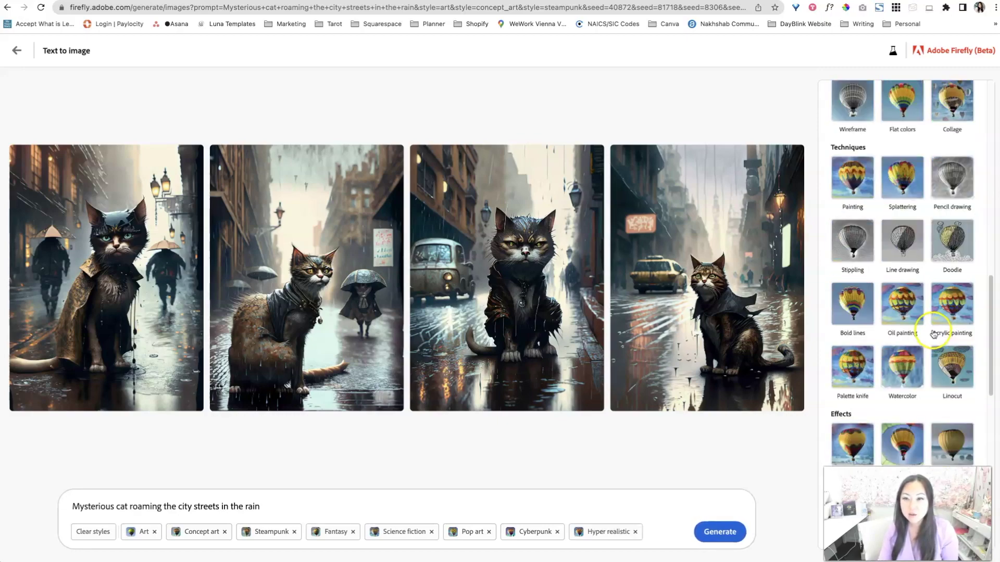
{"action": "scroll", "coordinate": [934, 334], "scroll_direction": "down", "scroll_amount": 5}
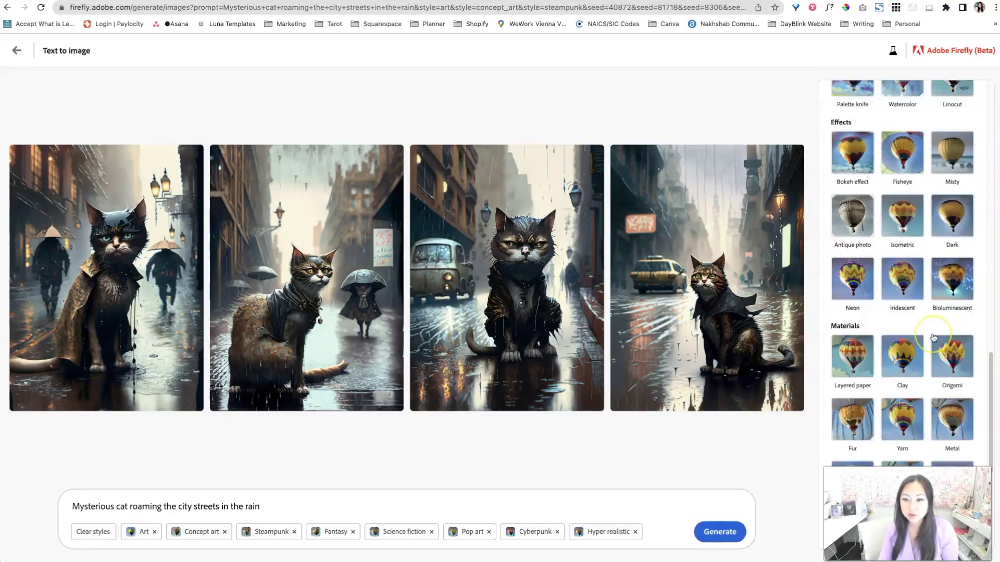
{"action": "scroll", "coordinate": [933, 336], "scroll_direction": "up", "scroll_amount": 3}
{"action": "left_click", "coordinate": [833, 151]}
{"action": "scroll", "coordinate": [915, 334], "scroll_direction": "down", "scroll_amount": 5}
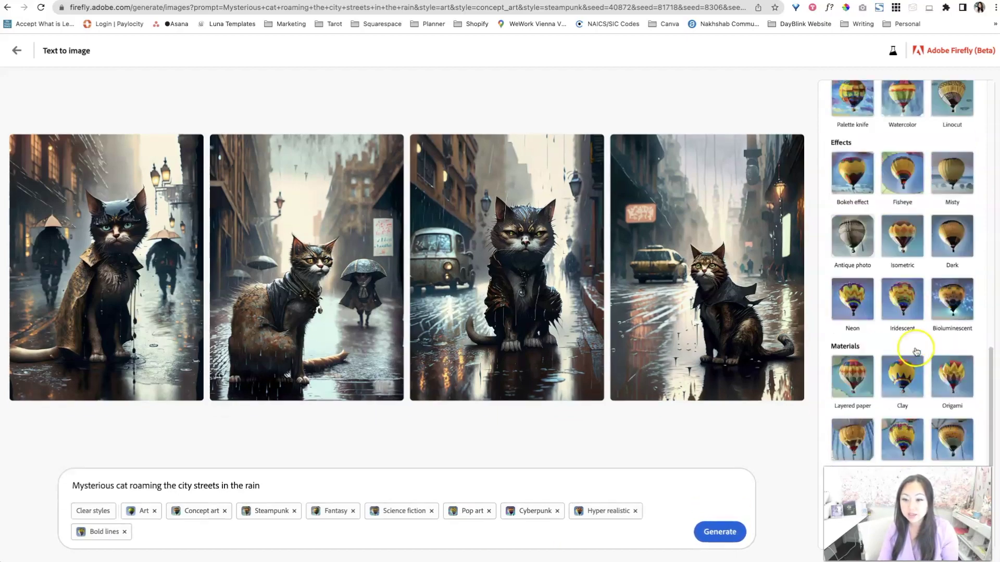
{"action": "scroll", "coordinate": [885, 225], "scroll_direction": "down", "scroll_amount": 2}
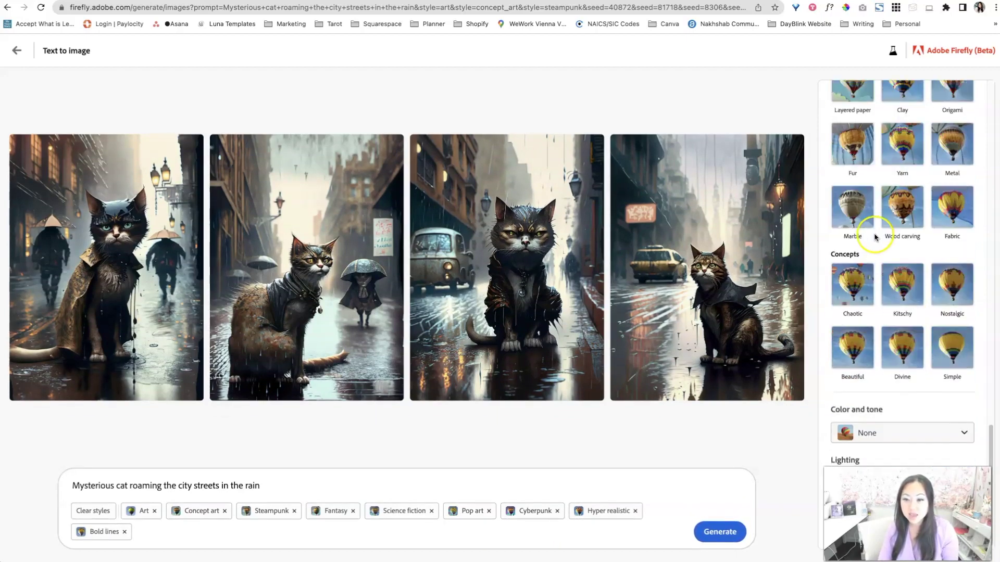
{"action": "left_click", "coordinate": [852, 278]}
{"action": "left_click", "coordinate": [853, 341]}
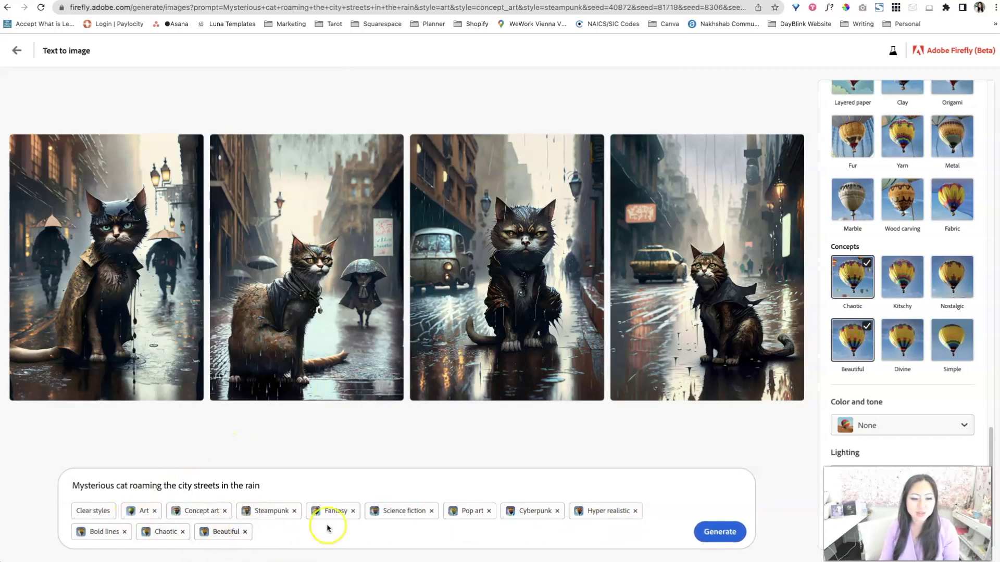
{"action": "left_click", "coordinate": [430, 512]}
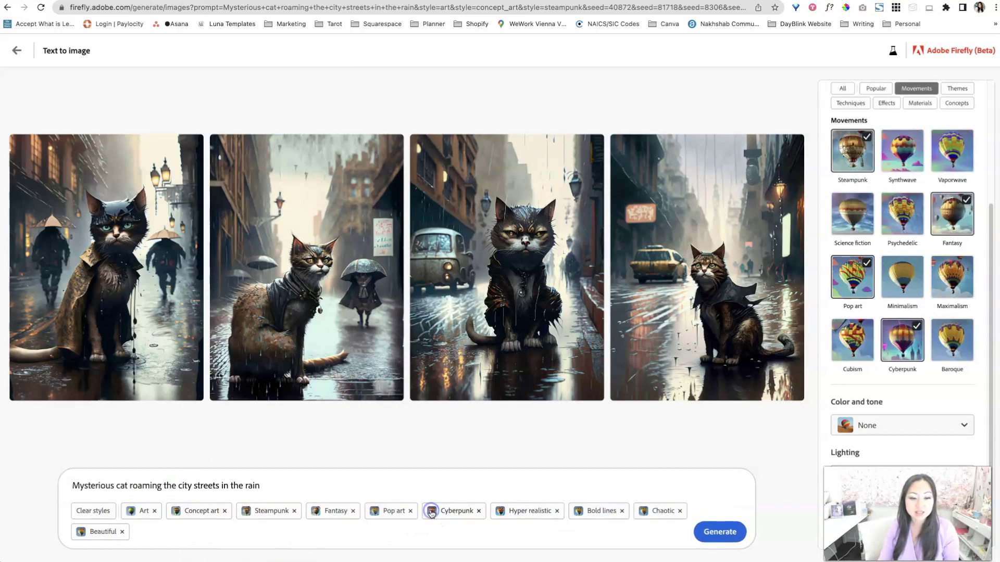
{"action": "left_click", "coordinate": [744, 532]}
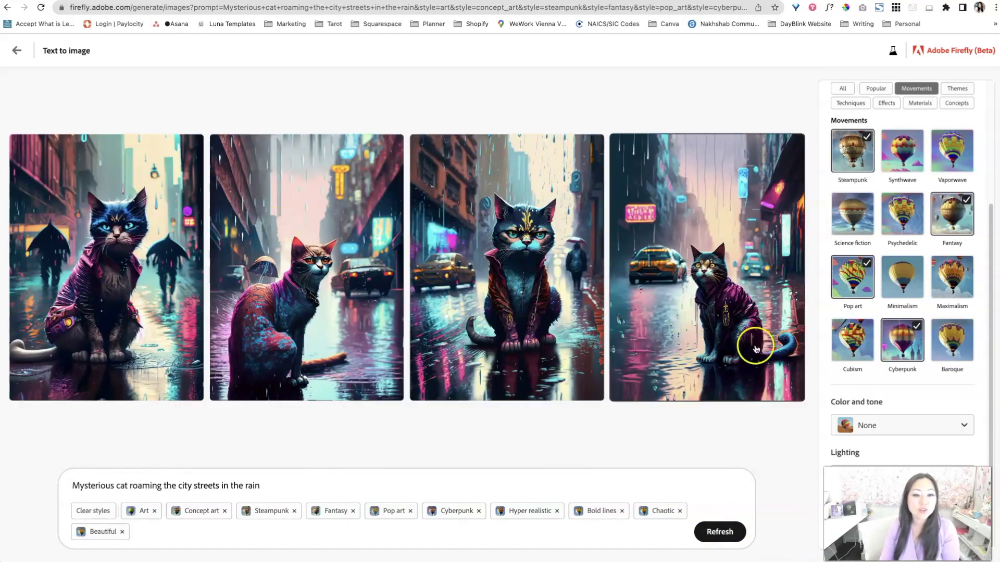
Generate three variations similar to the second image, the ginger cat in the rain
{"action": "mouse_move", "coordinate": [224, 150]}
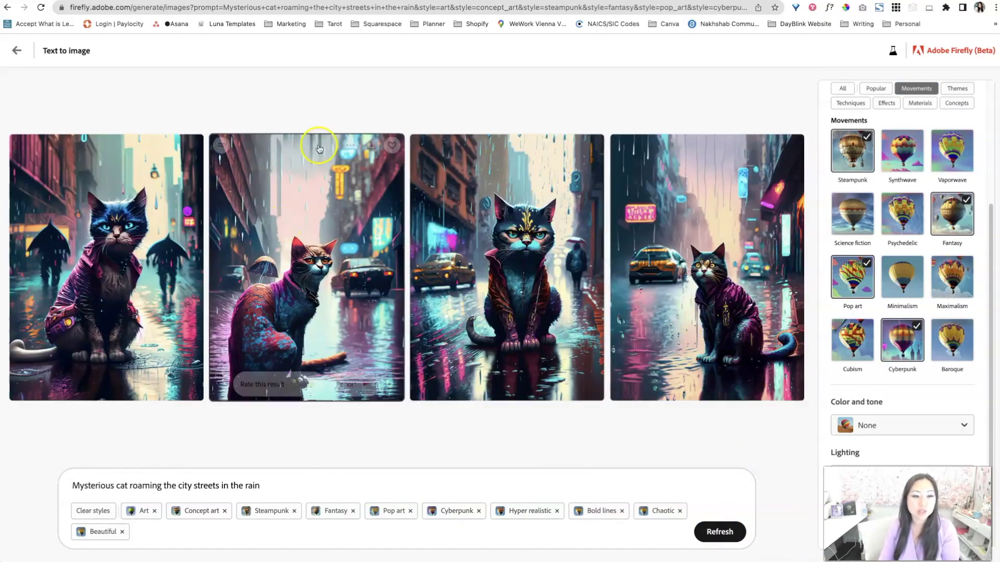
{"action": "left_click", "coordinate": [221, 148]}
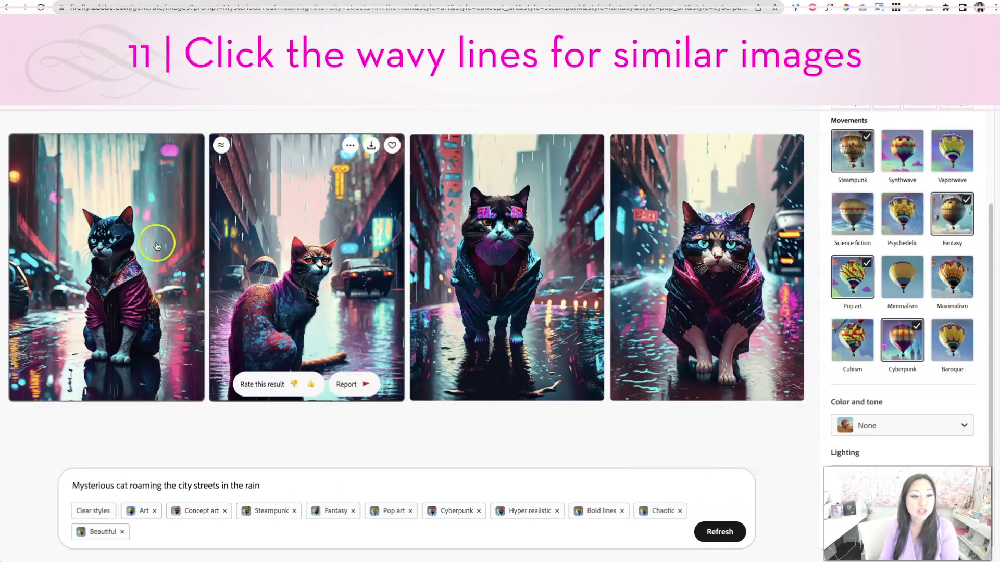
{"action": "mouse_move", "coordinate": [727, 260]}
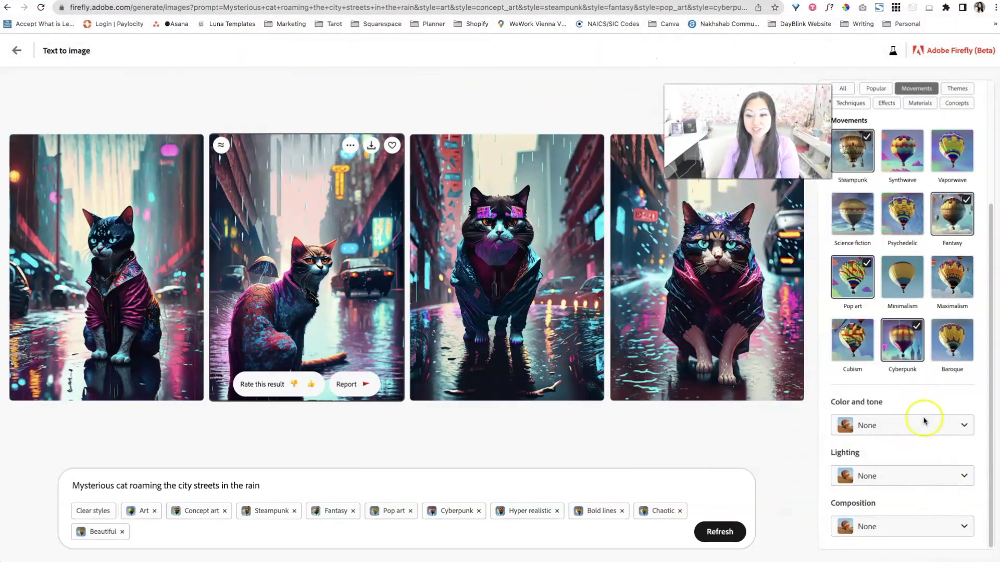
Set Vibrant color, Studio lighting and the Shot from above composition
{"action": "left_click", "coordinate": [945, 425]}
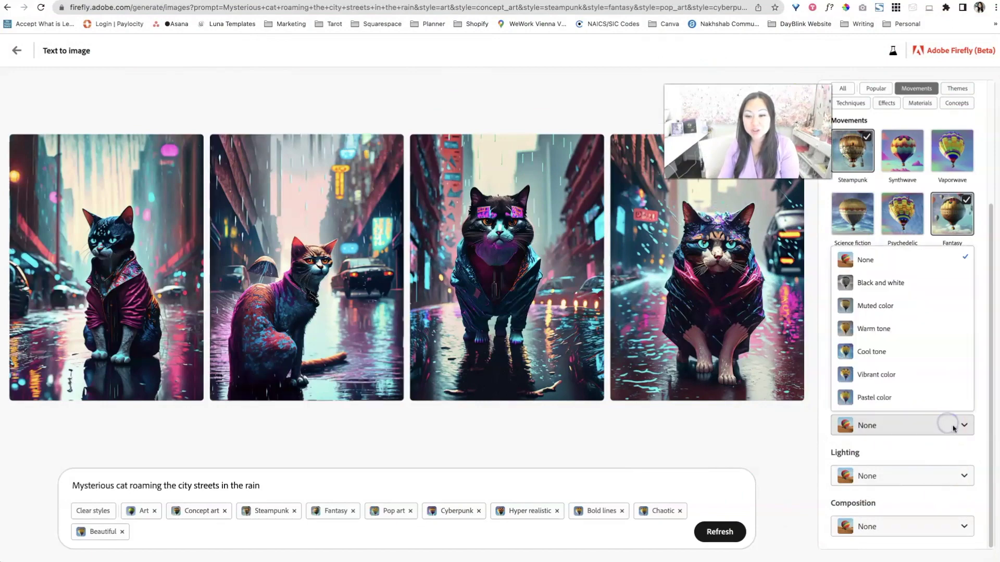
{"action": "left_click", "coordinate": [889, 375]}
{"action": "left_click", "coordinate": [934, 476]}
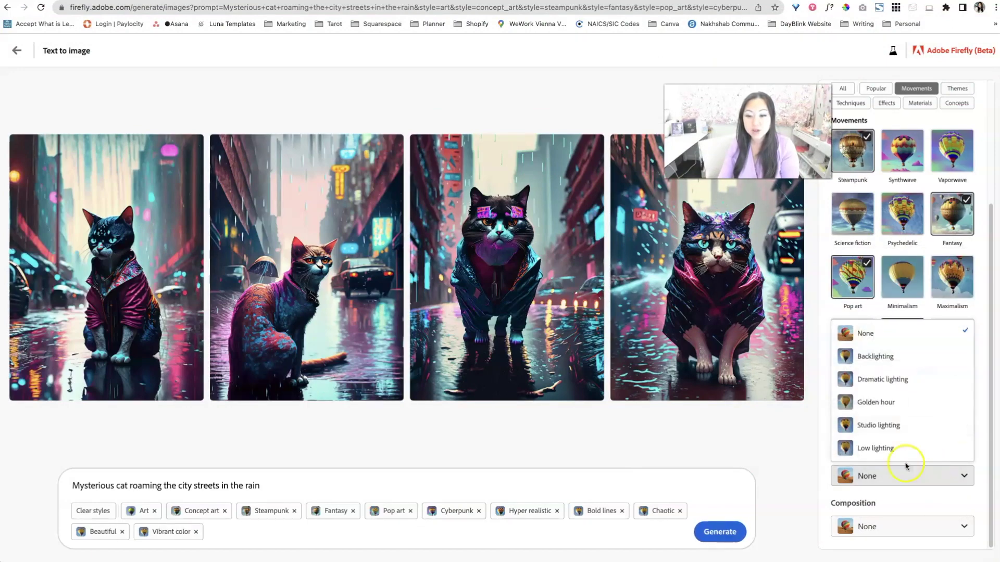
{"action": "left_click", "coordinate": [880, 425]}
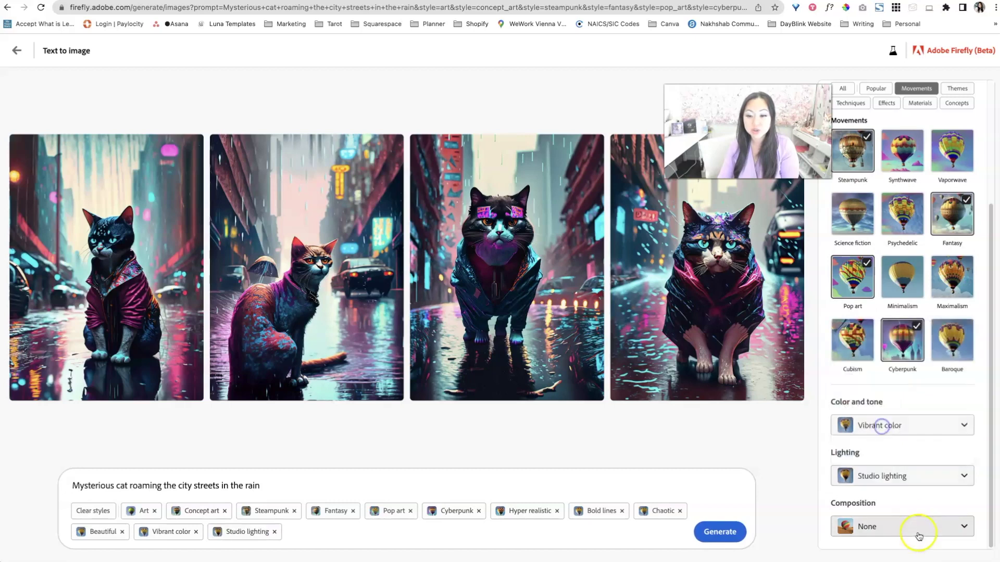
{"action": "left_click", "coordinate": [920, 532]}
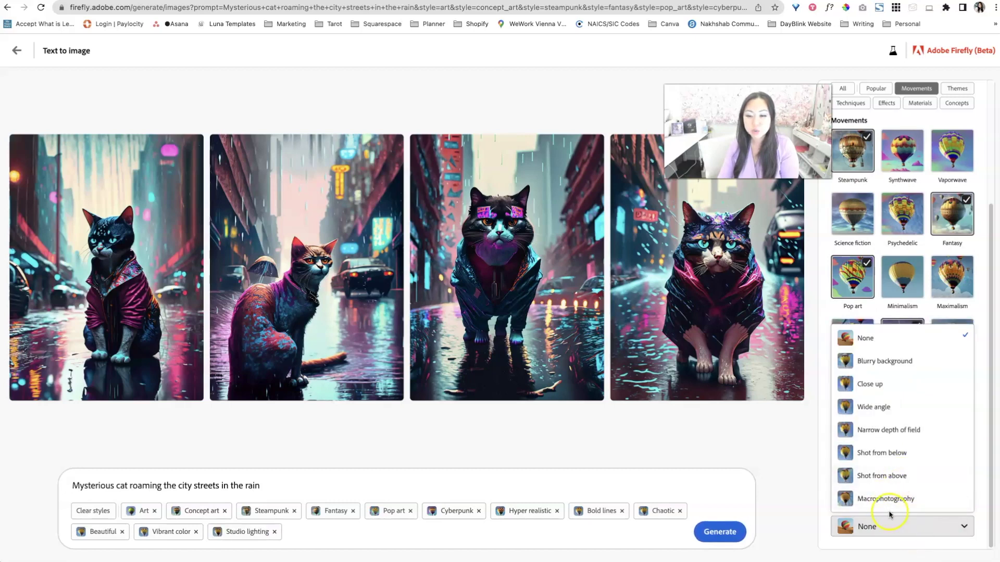
{"action": "left_click", "coordinate": [907, 475]}
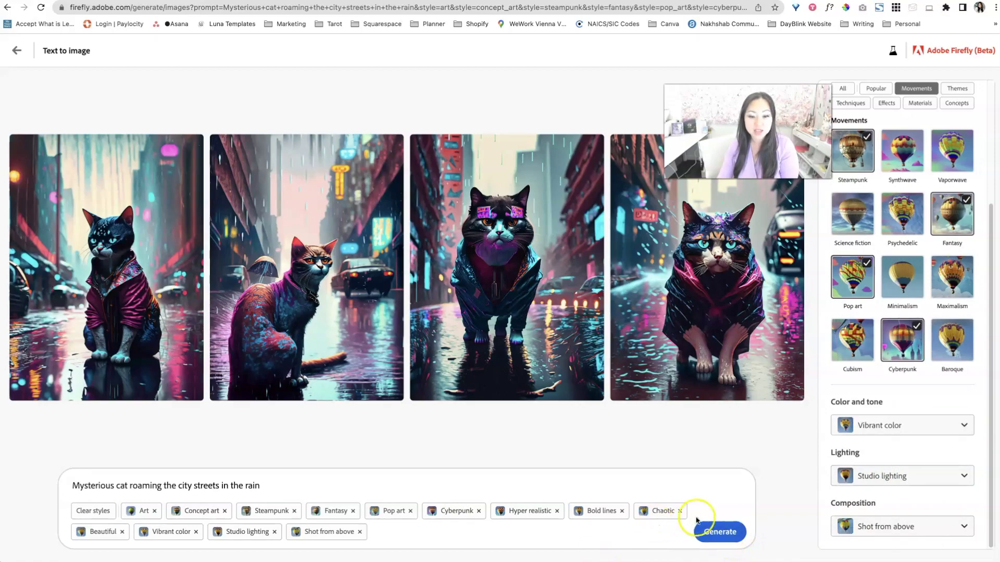
Remove the Chaotic, Bold lines, Hyper realistic and Cyberpunk styles, switch to Pastel color, and regenerate
{"action": "left_click", "coordinate": [679, 511]}
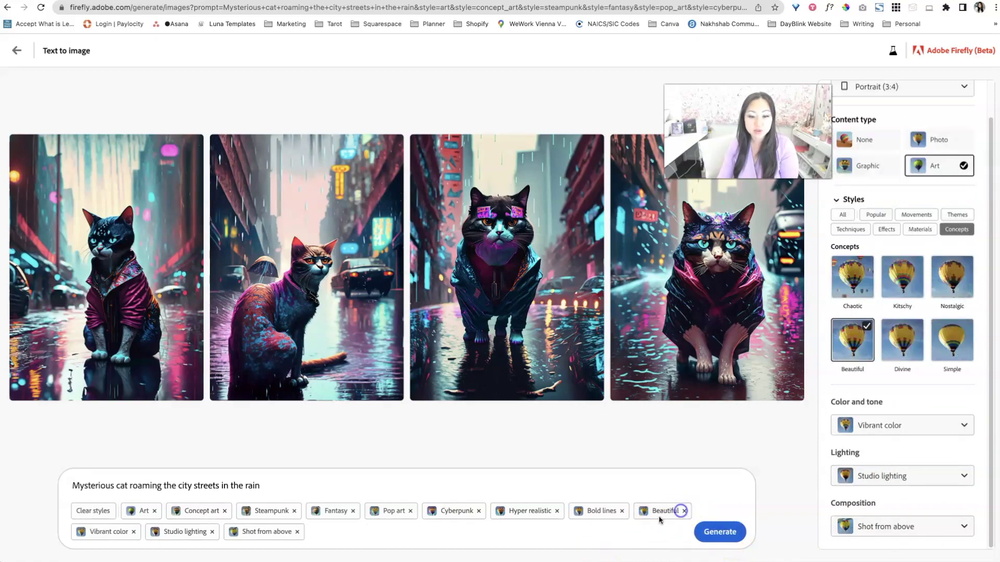
{"action": "left_click", "coordinate": [622, 511]}
{"action": "left_click", "coordinate": [557, 511]}
{"action": "left_click", "coordinate": [479, 511]}
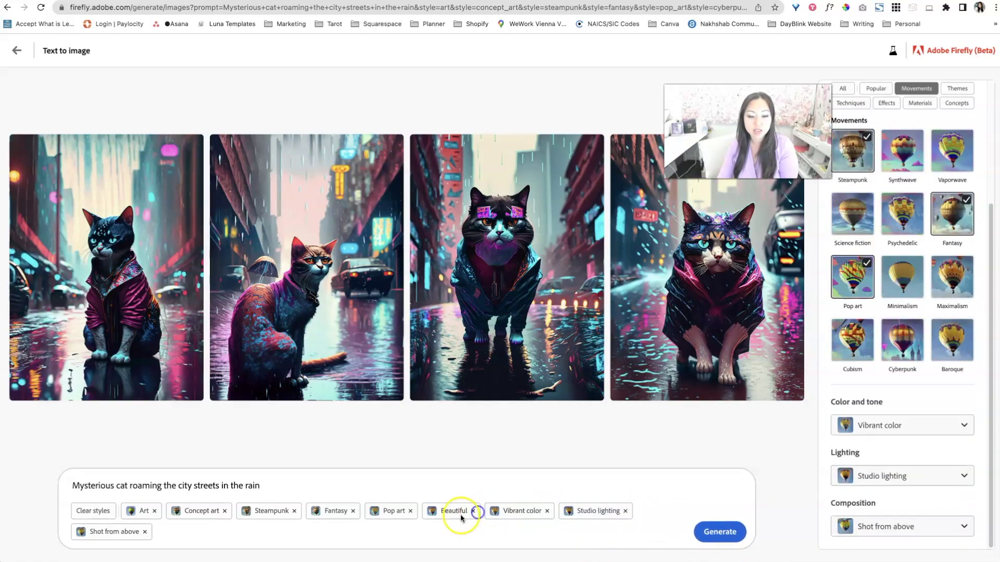
{"action": "left_click", "coordinate": [671, 534]}
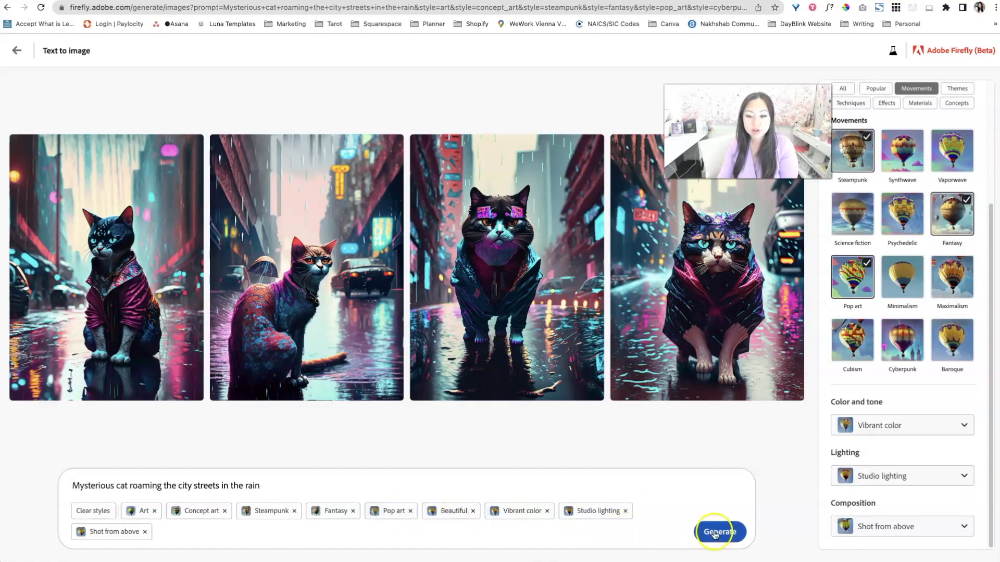
{"action": "left_click", "coordinate": [901, 425]}
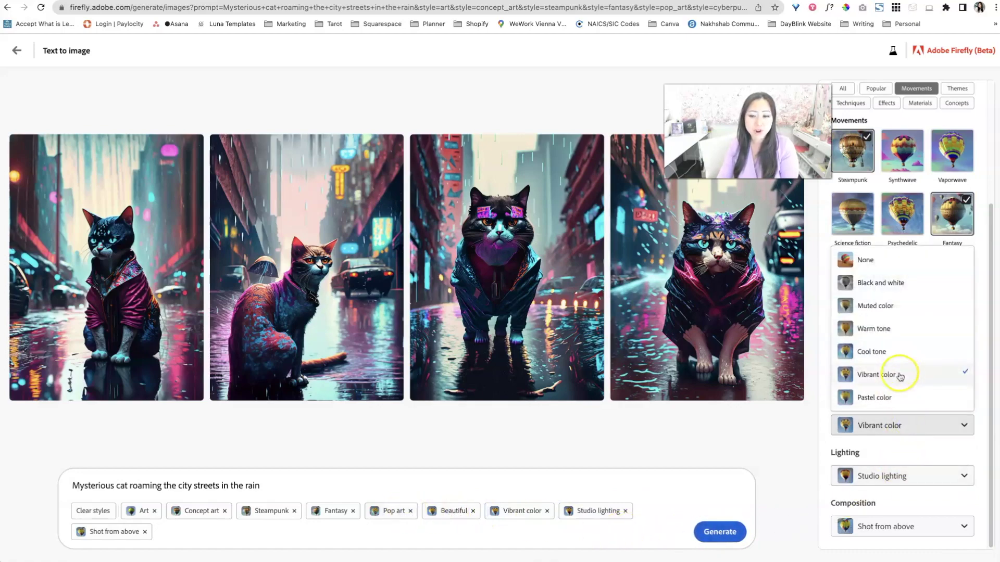
{"action": "left_click", "coordinate": [899, 397]}
{"action": "left_click", "coordinate": [722, 538]}
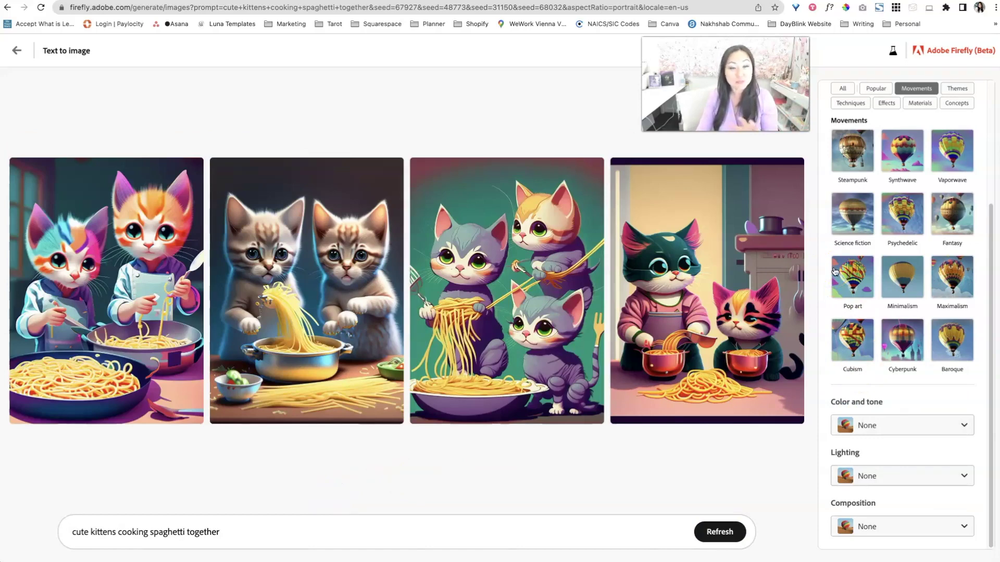
Add Synthwave, Science fiction and Cyberpunk with Studio lighting and Pastel color, then generate the spaghetti kittens
{"action": "left_click", "coordinate": [890, 169]}
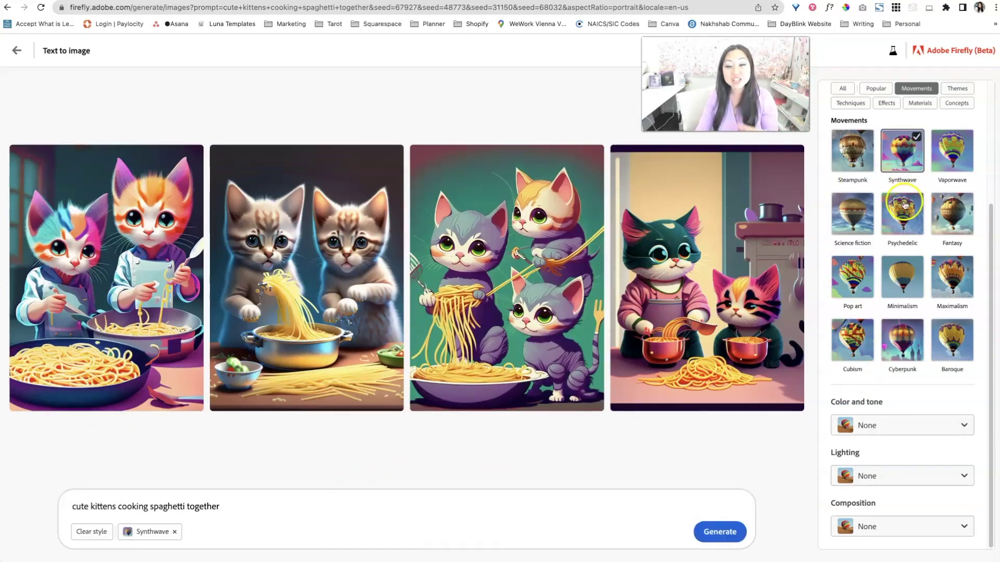
{"action": "left_click", "coordinate": [858, 219]}
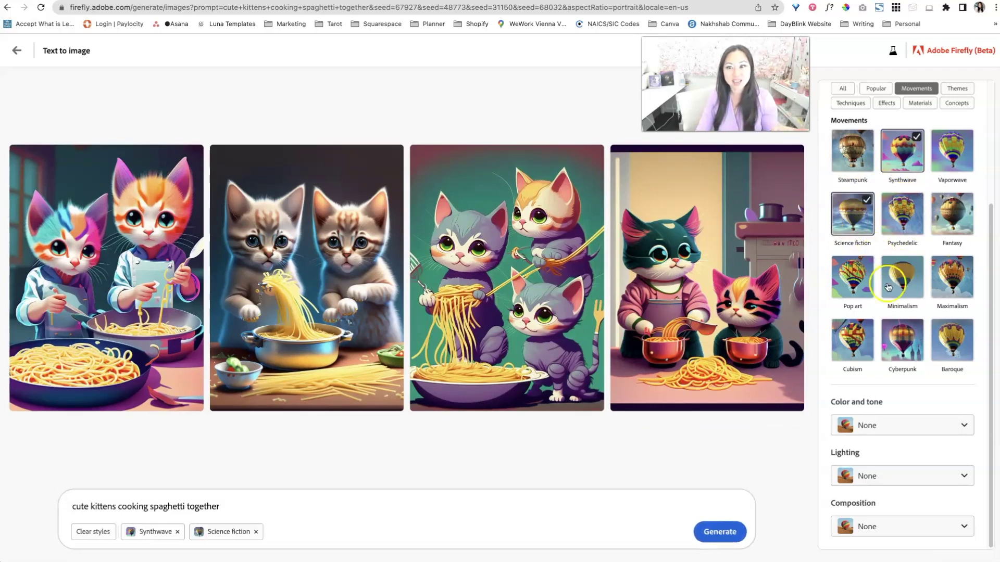
{"action": "left_click", "coordinate": [911, 359]}
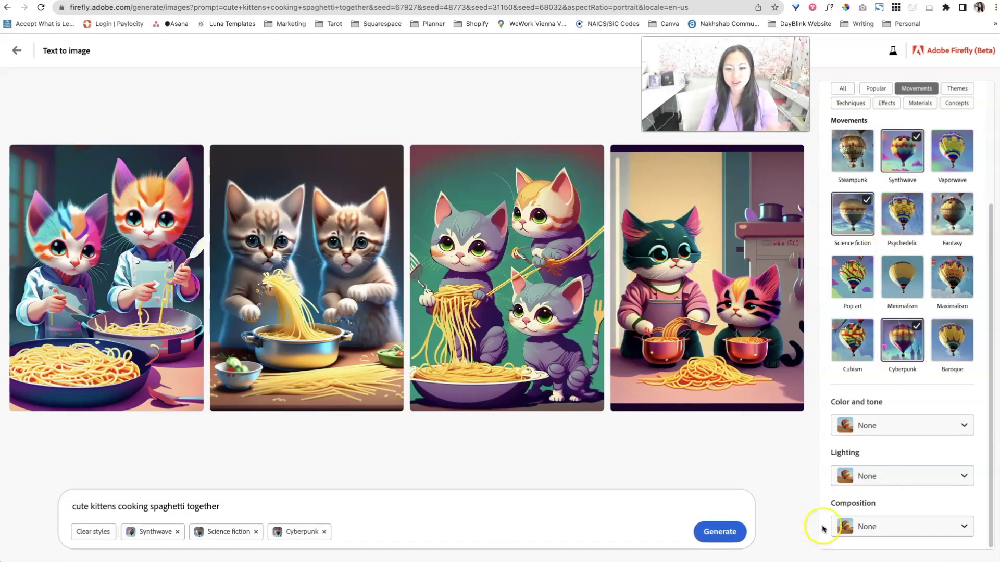
{"action": "left_click", "coordinate": [916, 478]}
{"action": "left_click", "coordinate": [919, 423]}
{"action": "left_click", "coordinate": [925, 423]}
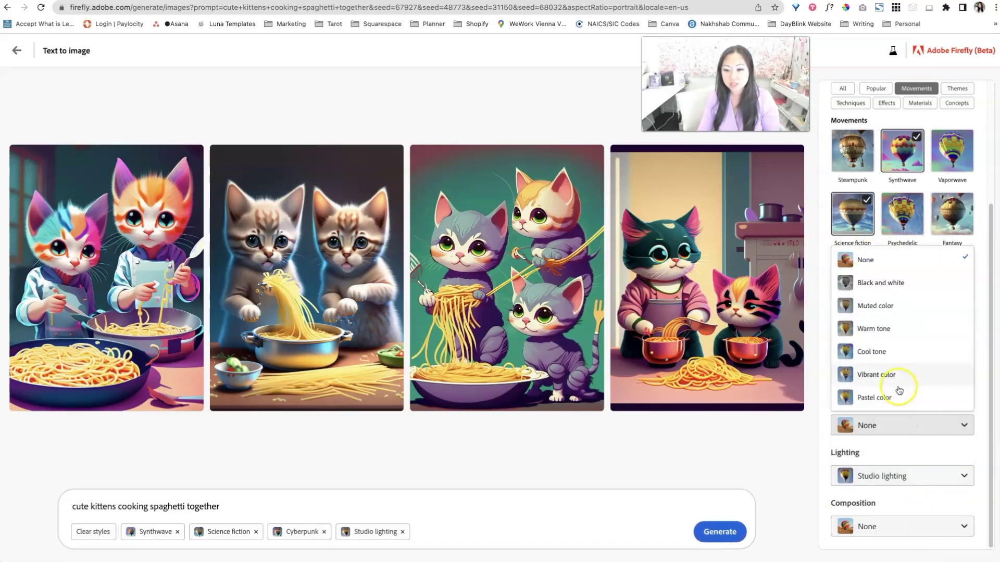
{"action": "left_click", "coordinate": [900, 396]}
{"action": "left_click", "coordinate": [744, 531]}
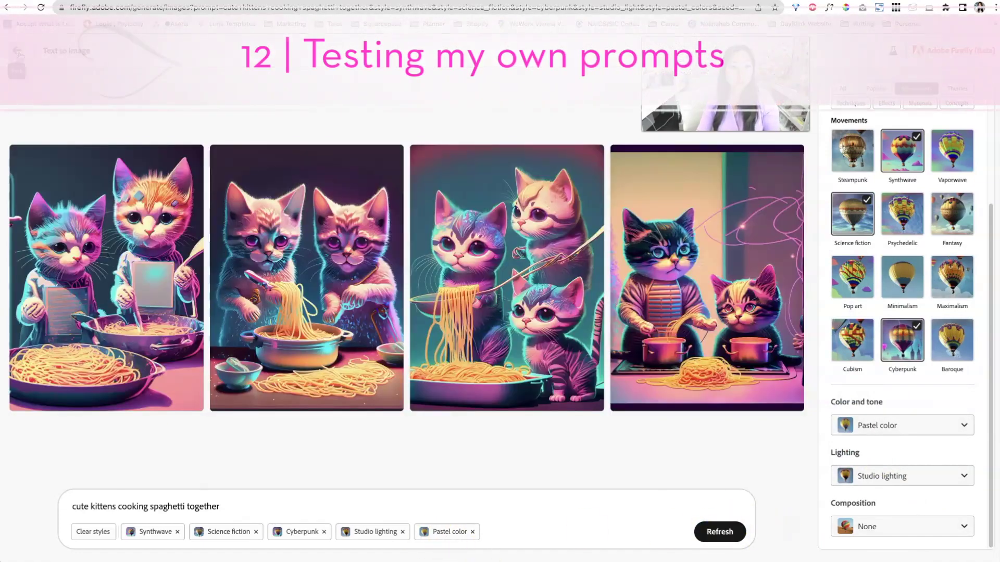
Return to the Text to image gallery and scroll through the community sample images
{"action": "left_click", "coordinate": [6, 8]}
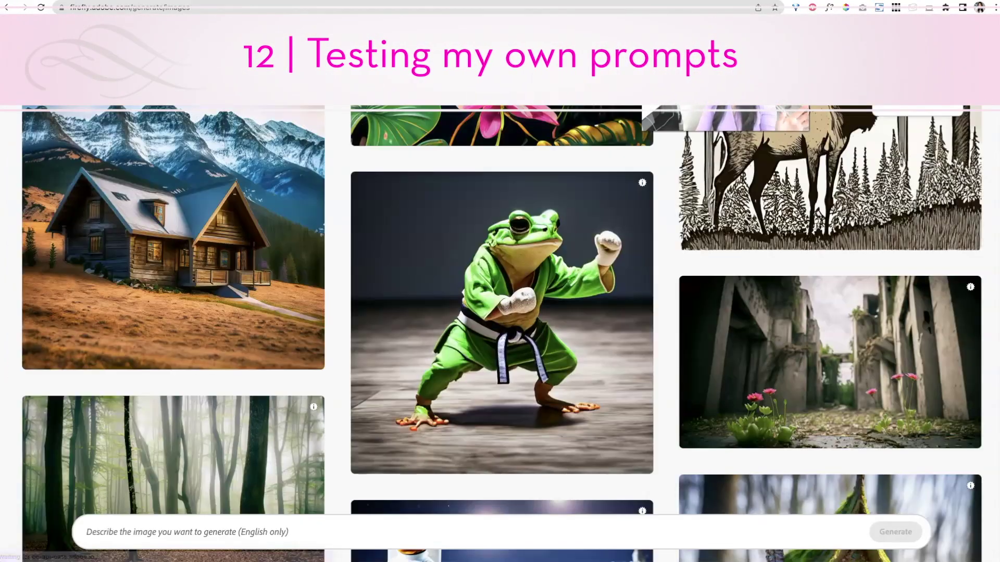
{"action": "scroll", "coordinate": [302, 262], "scroll_direction": "down", "scroll_amount": 5}
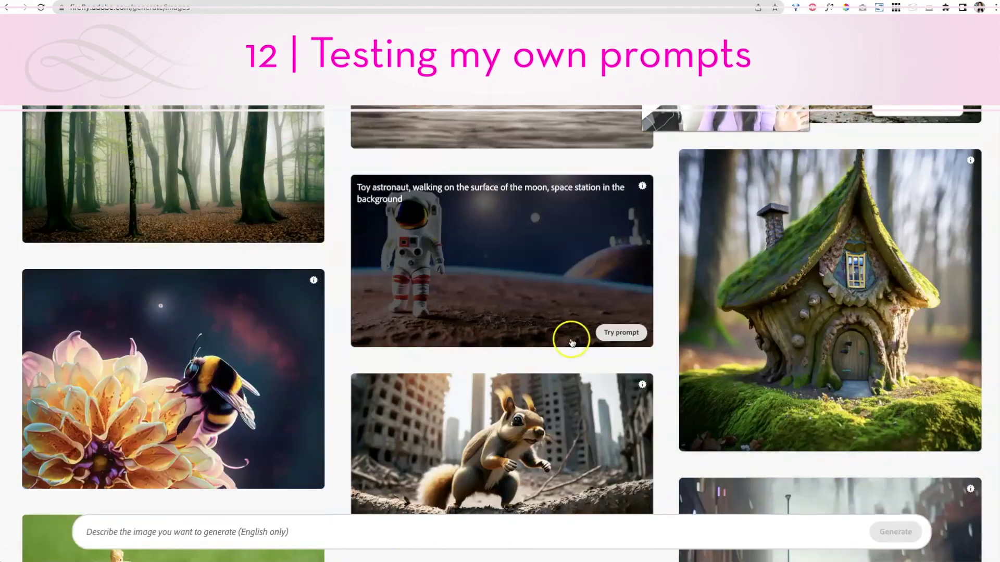
{"action": "scroll", "coordinate": [578, 344], "scroll_direction": "down", "scroll_amount": 8}
{"action": "scroll", "coordinate": [664, 372], "scroll_direction": "down", "scroll_amount": 2}
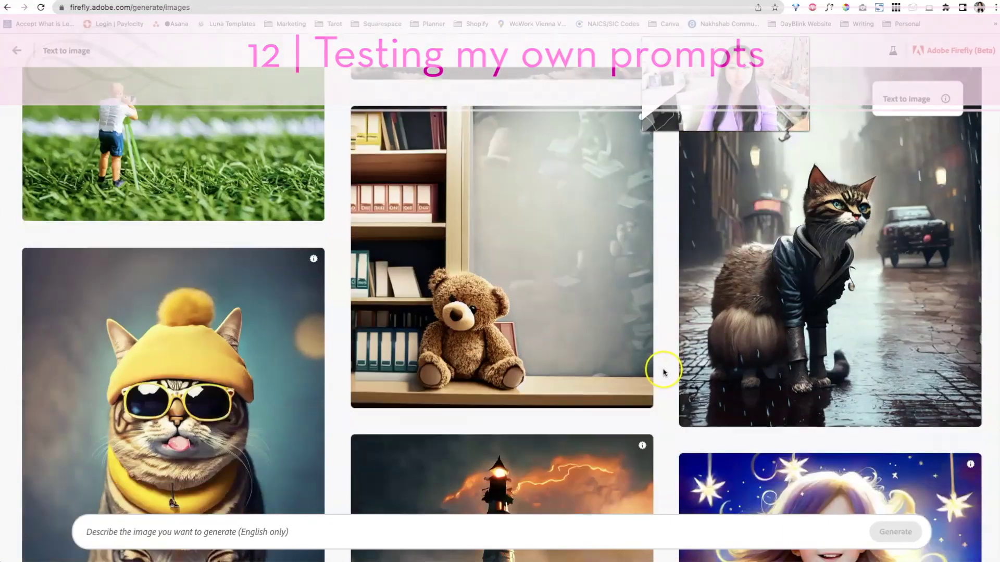
{"action": "mouse_move", "coordinate": [589, 272]}
{"action": "scroll", "coordinate": [592, 285], "scroll_direction": "down", "scroll_amount": 2}
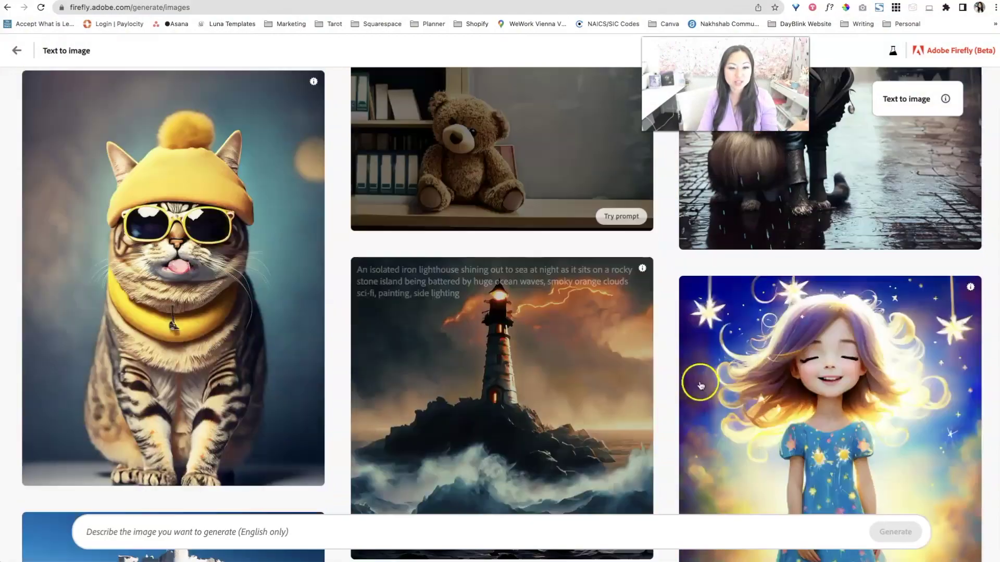
{"action": "scroll", "coordinate": [741, 388], "scroll_direction": "down", "scroll_amount": 4}
{"action": "scroll", "coordinate": [731, 388], "scroll_direction": "down", "scroll_amount": 14}
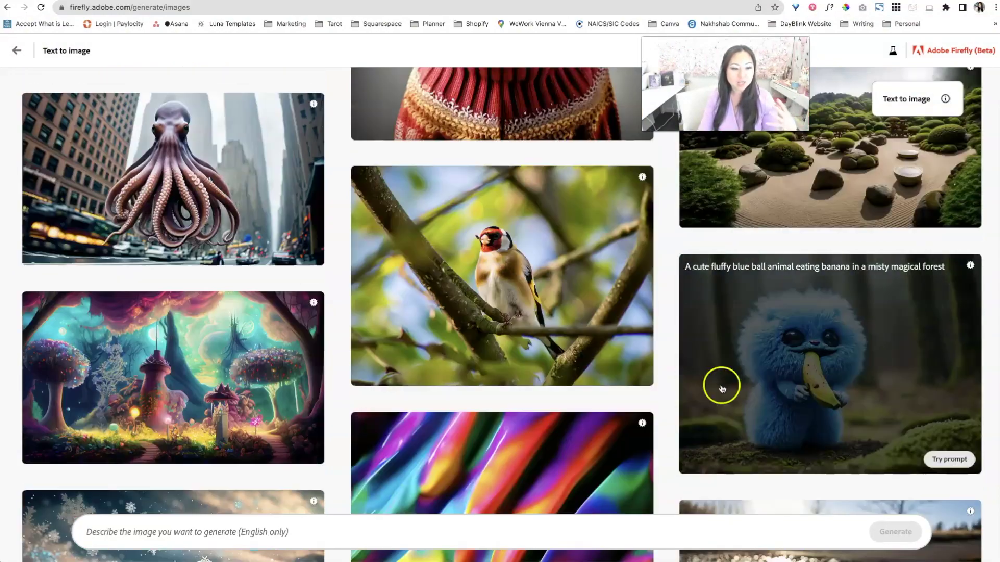
{"action": "scroll", "coordinate": [722, 388], "scroll_direction": "down", "scroll_amount": 3}
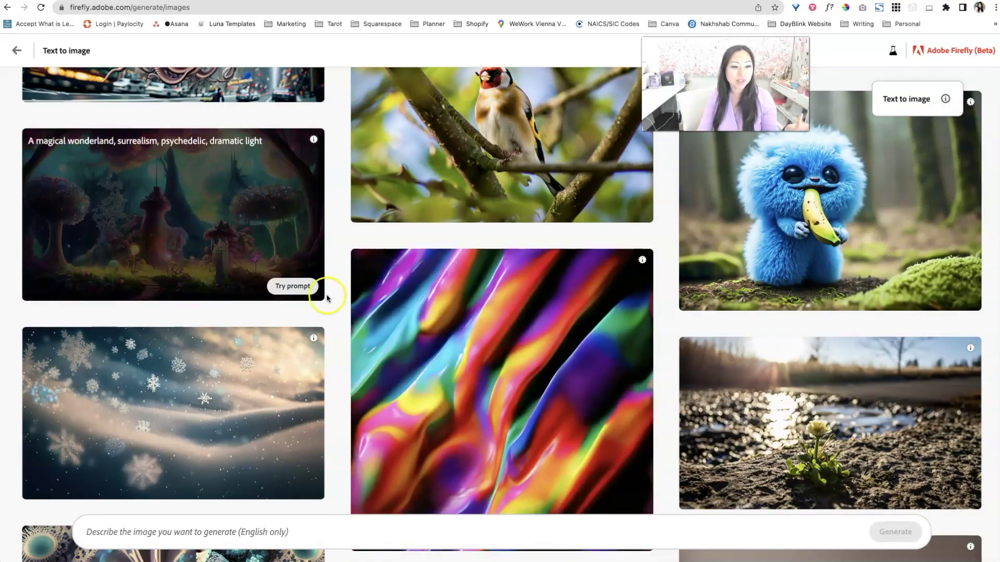
Try the magical wonderland prompt extended with 'with cute kittens and puppies playing together' and generate
{"action": "left_click", "coordinate": [296, 287]}
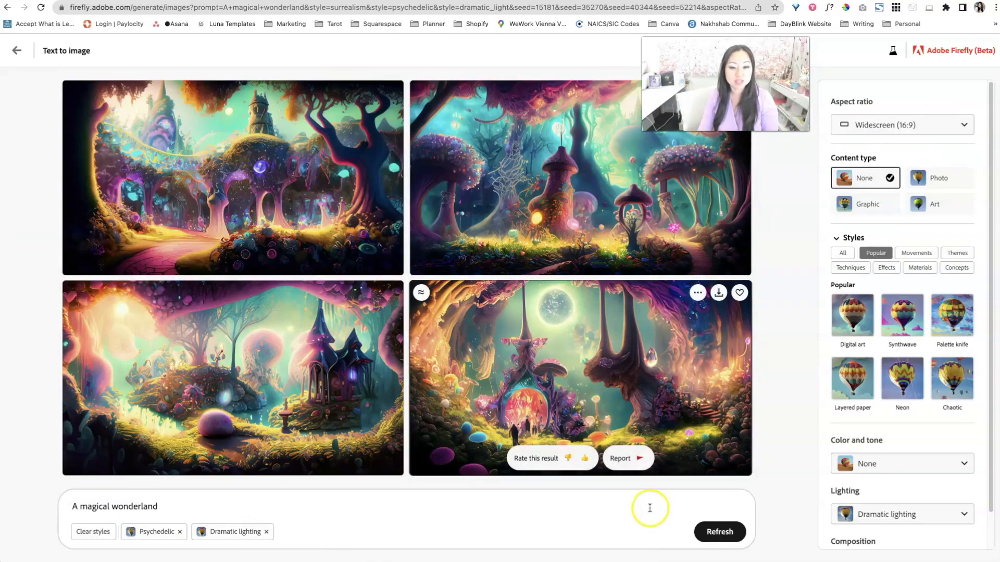
{"action": "scroll", "coordinate": [918, 304], "scroll_direction": "down", "scroll_amount": 1}
{"action": "scroll", "coordinate": [918, 304], "scroll_direction": "down", "scroll_amount": 2}
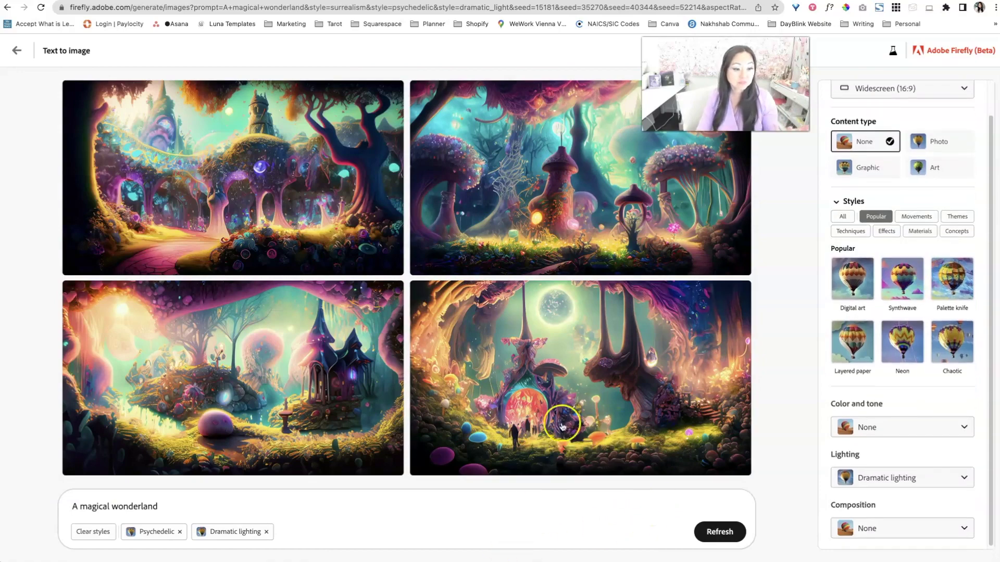
{"action": "left_click", "coordinate": [173, 509]}
{"action": "type", "text": "with cute kittens and puppies playing"}
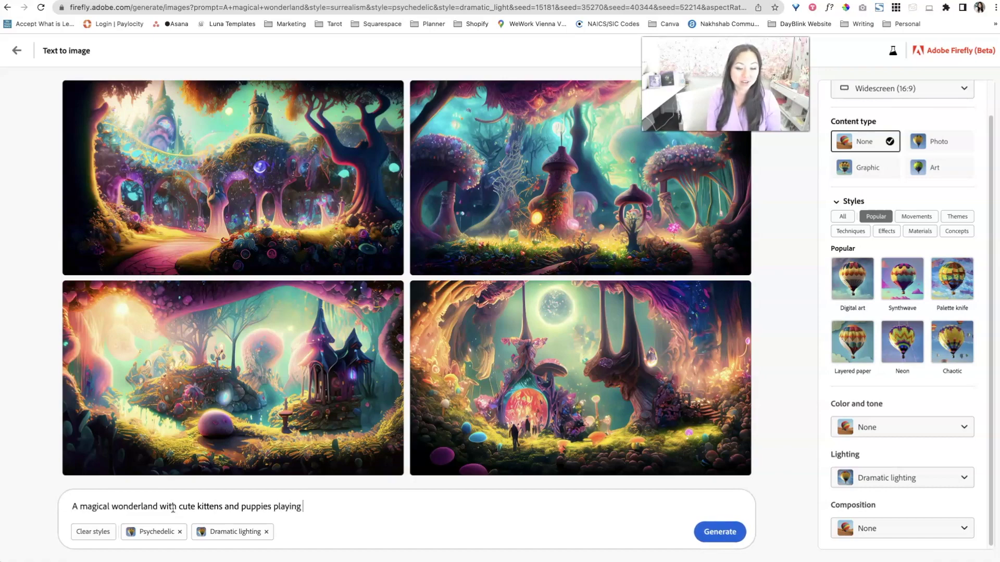
{"action": "type", "text": "together"}
{"action": "key", "text": "Return"}
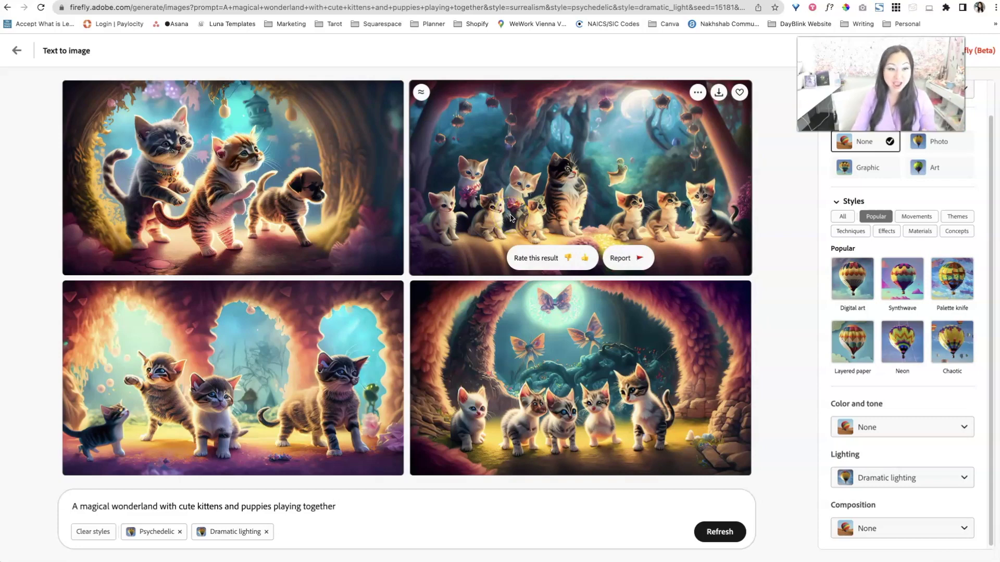
{"action": "left_click", "coordinate": [187, 197]}
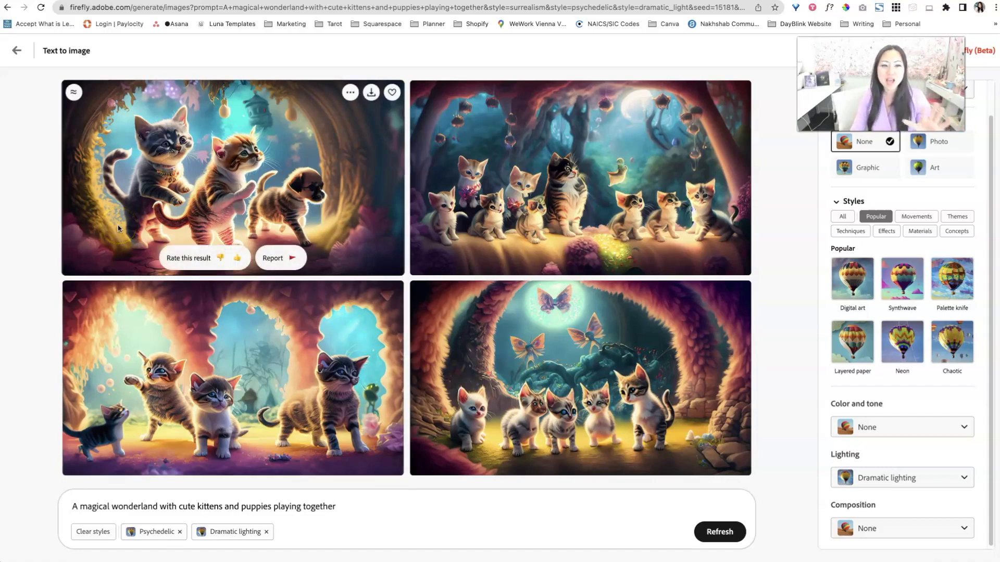
Replace the cute kittens clipart prompt with a pink and green office supplies prompt
{"action": "left_click", "coordinate": [151, 551]}
{"action": "left_click", "coordinate": [172, 532]}
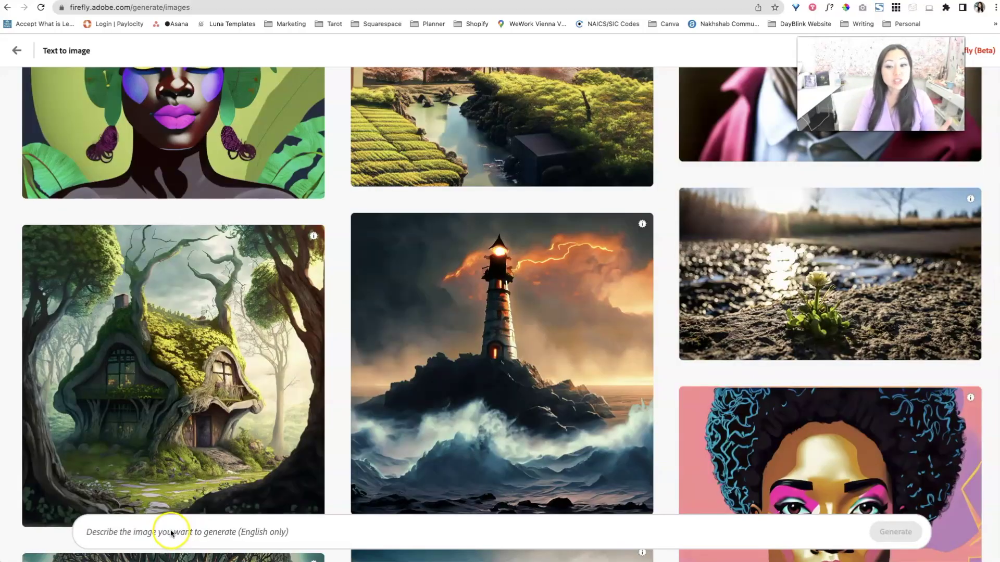
{"action": "type", "text": "cute kittens clipart"}
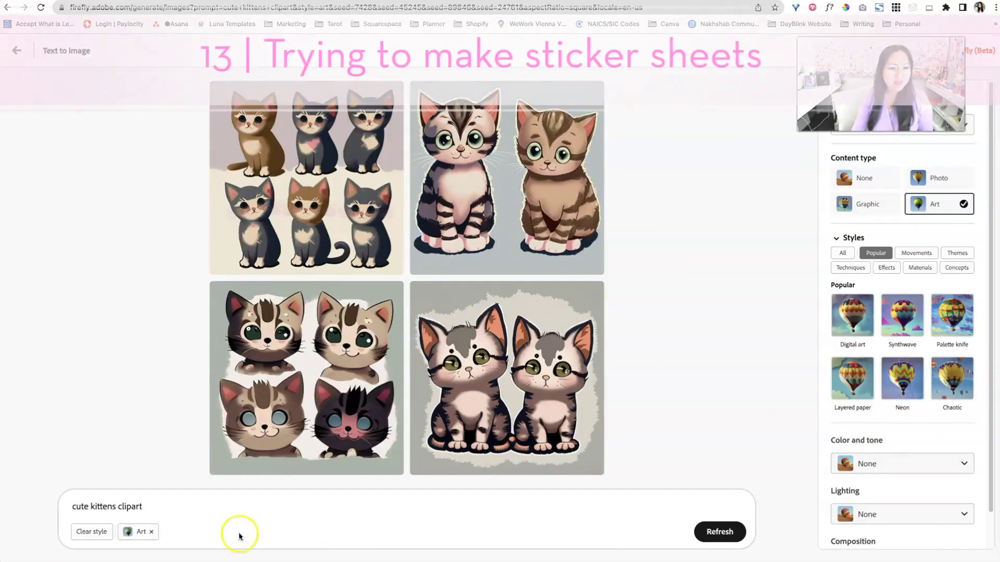
{"action": "left_click", "coordinate": [107, 504]}
{"action": "left_click_drag", "start_coordinate": [136, 506], "coordinate": [11, 488]}
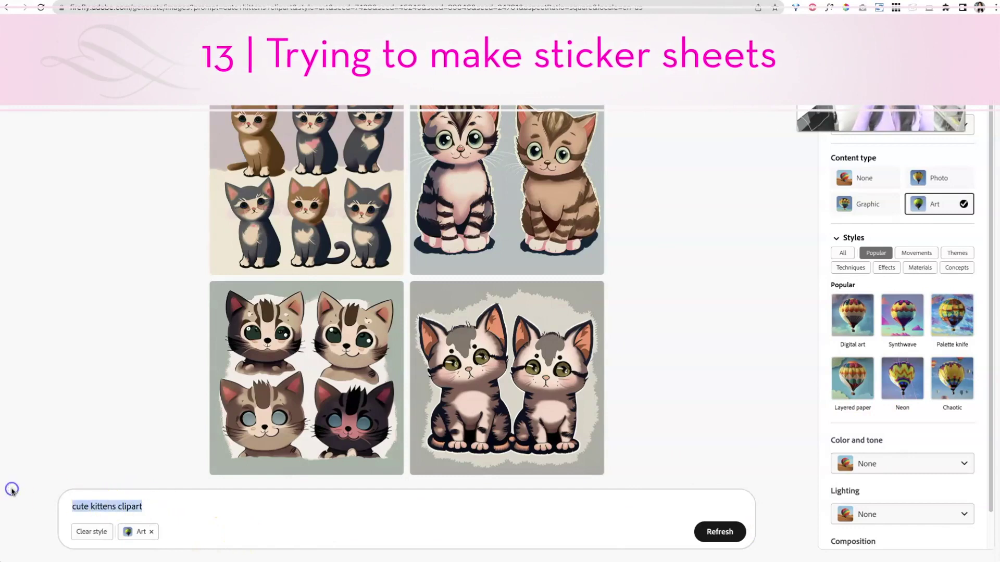
{"action": "type", "text": "office supplies and stationery elements as pink and green"}
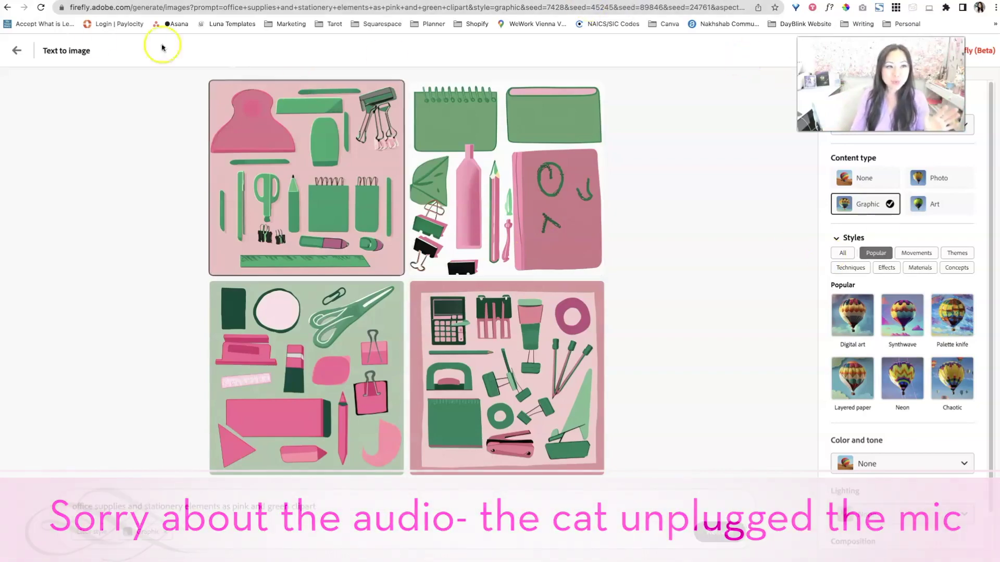
Go back through the sample image gallery to the Firefly home page
{"action": "left_click", "coordinate": [17, 50]}
{"action": "scroll", "coordinate": [501, 204], "scroll_direction": "down", "scroll_amount": 9}
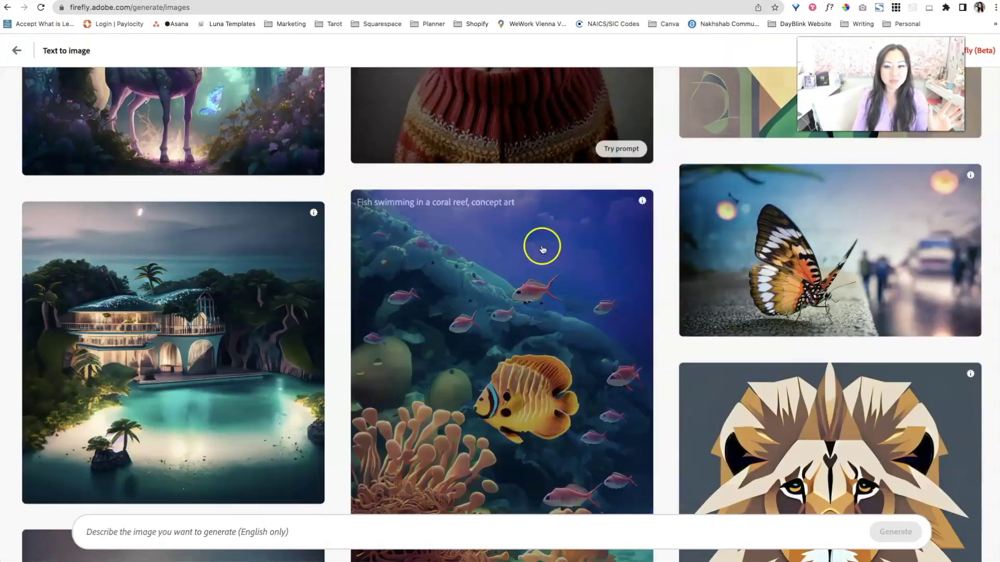
{"action": "scroll", "coordinate": [841, 363], "scroll_direction": "down", "scroll_amount": 4}
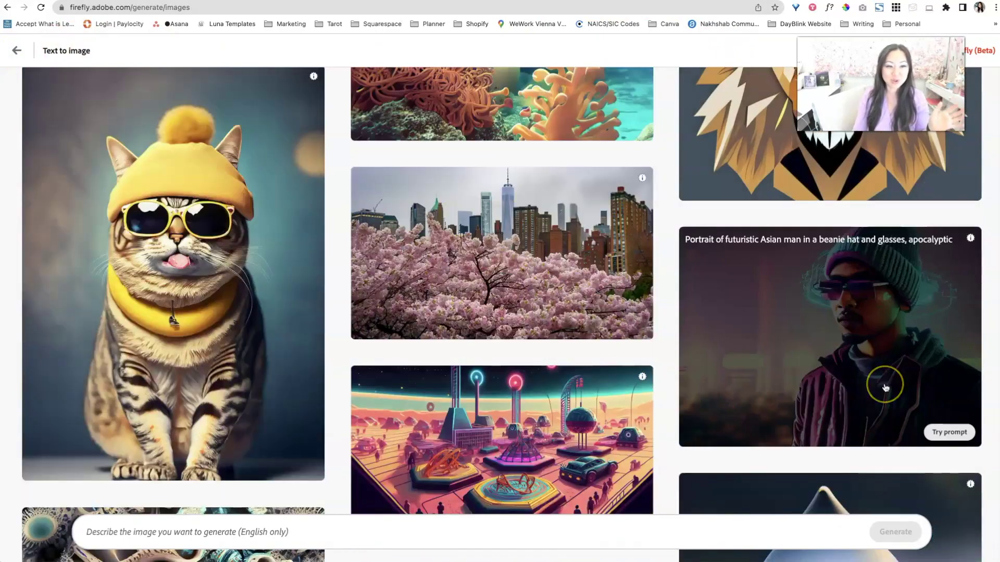
{"action": "scroll", "coordinate": [885, 388], "scroll_direction": "down", "scroll_amount": 5}
{"action": "scroll", "coordinate": [885, 388], "scroll_direction": "up", "scroll_amount": 5}
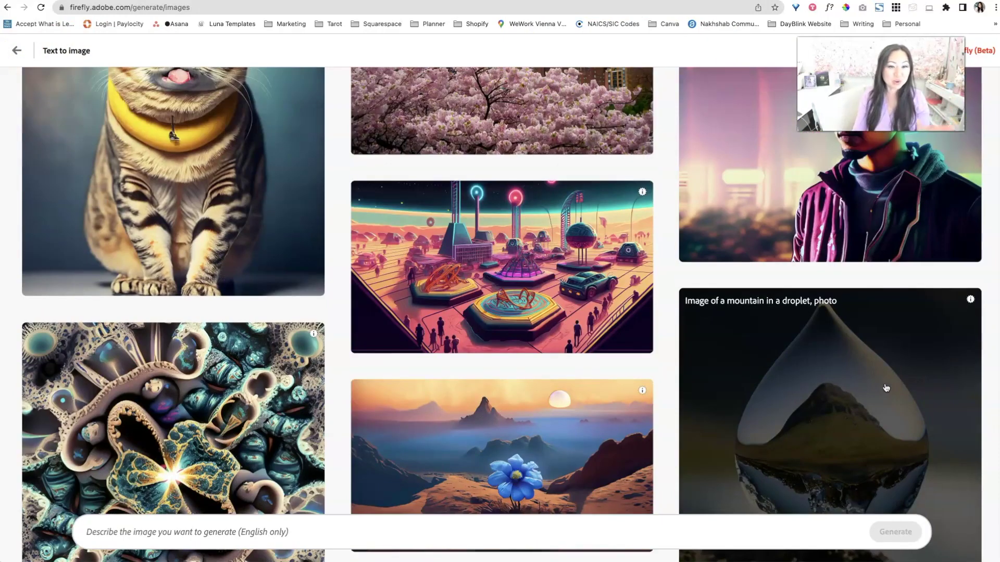
{"action": "scroll", "coordinate": [278, 175], "scroll_direction": "up", "scroll_amount": 5}
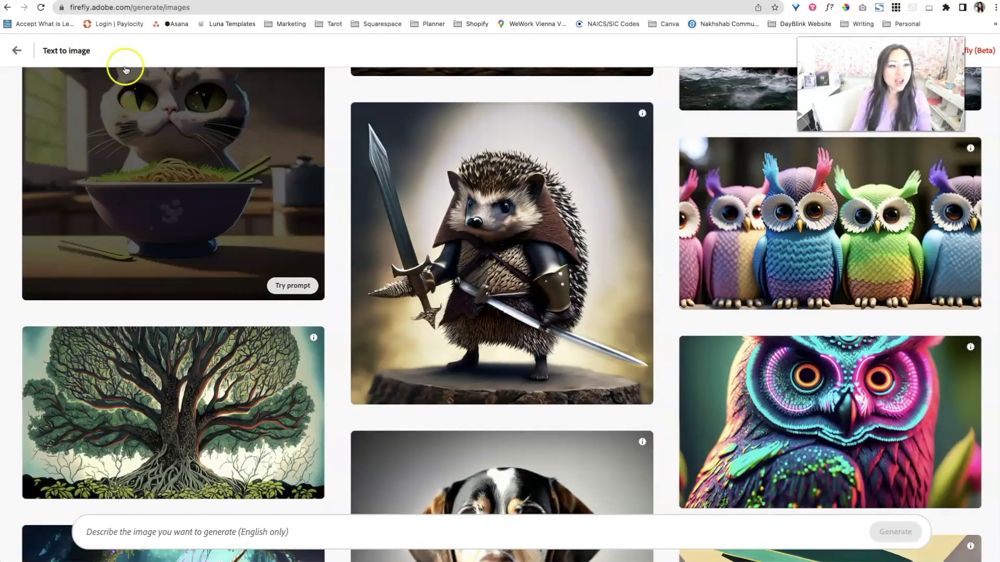
{"action": "left_click", "coordinate": [17, 51]}
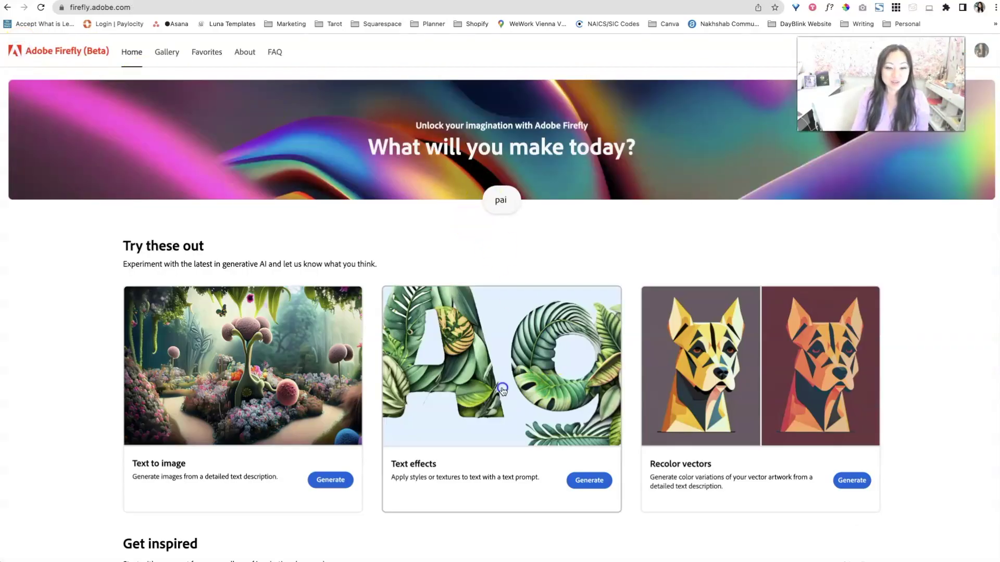
Open Text effects, browse its gallery, and load the red fur K sample into the generator
{"action": "left_click", "coordinate": [607, 365]}
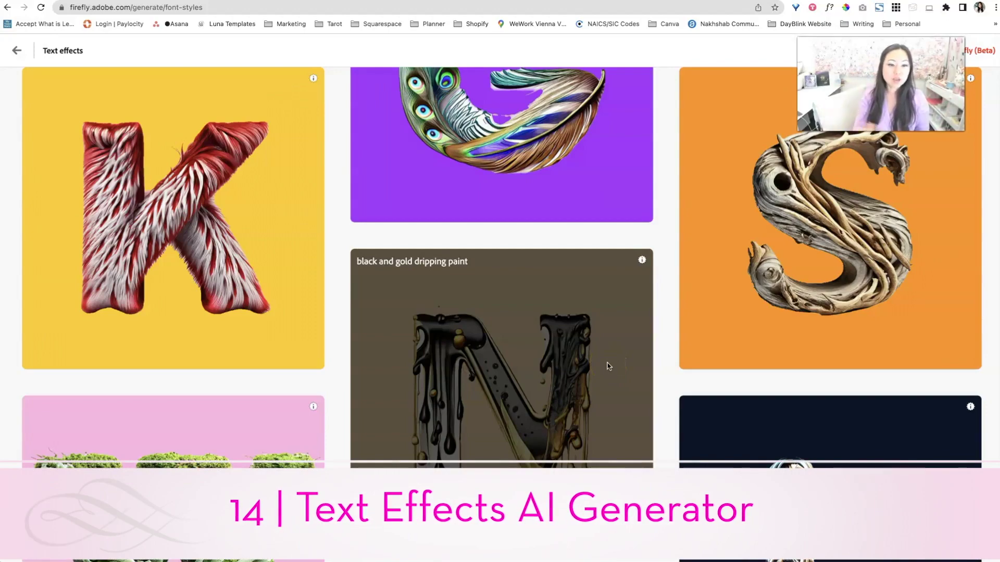
{"action": "scroll", "coordinate": [623, 299], "scroll_direction": "down", "scroll_amount": 3}
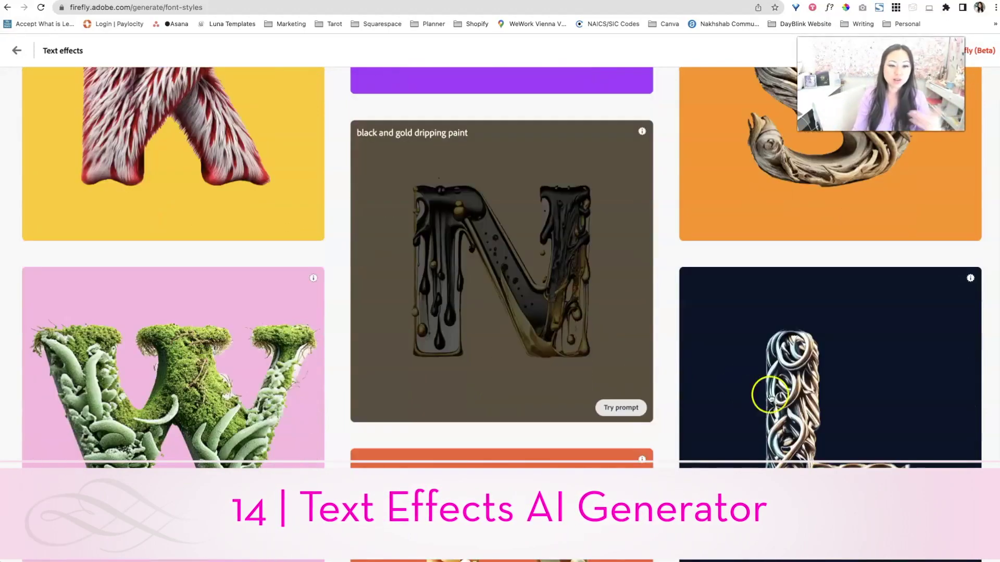
{"action": "scroll", "coordinate": [856, 409], "scroll_direction": "down", "scroll_amount": 8}
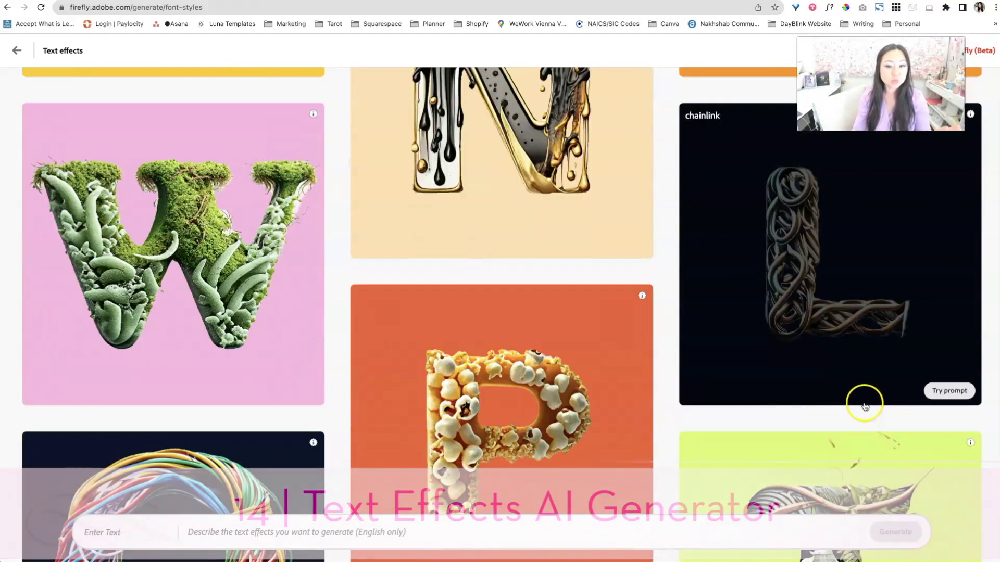
{"action": "scroll", "coordinate": [864, 410], "scroll_direction": "down", "scroll_amount": 19}
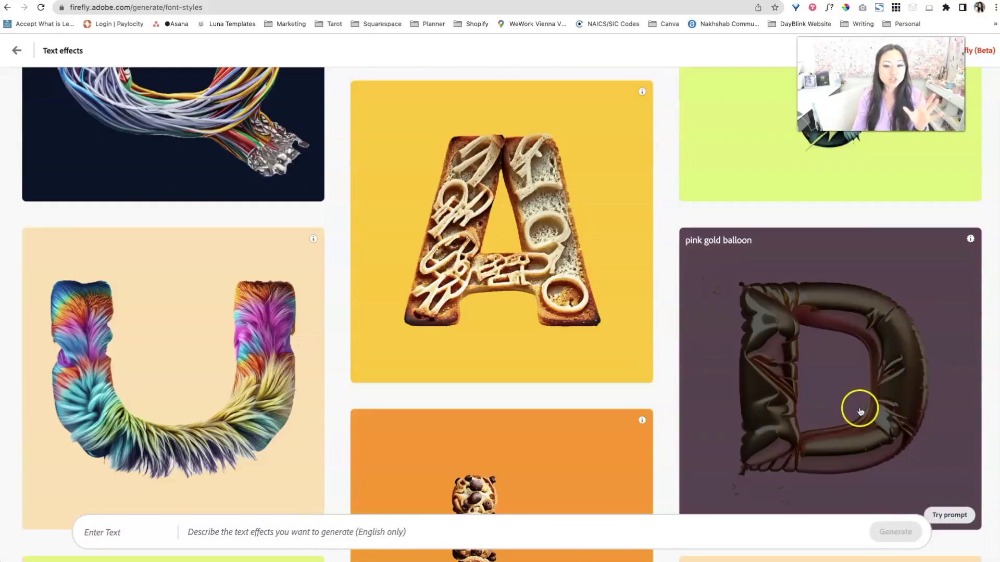
{"action": "scroll", "coordinate": [499, 342], "scroll_direction": "down", "scroll_amount": 4}
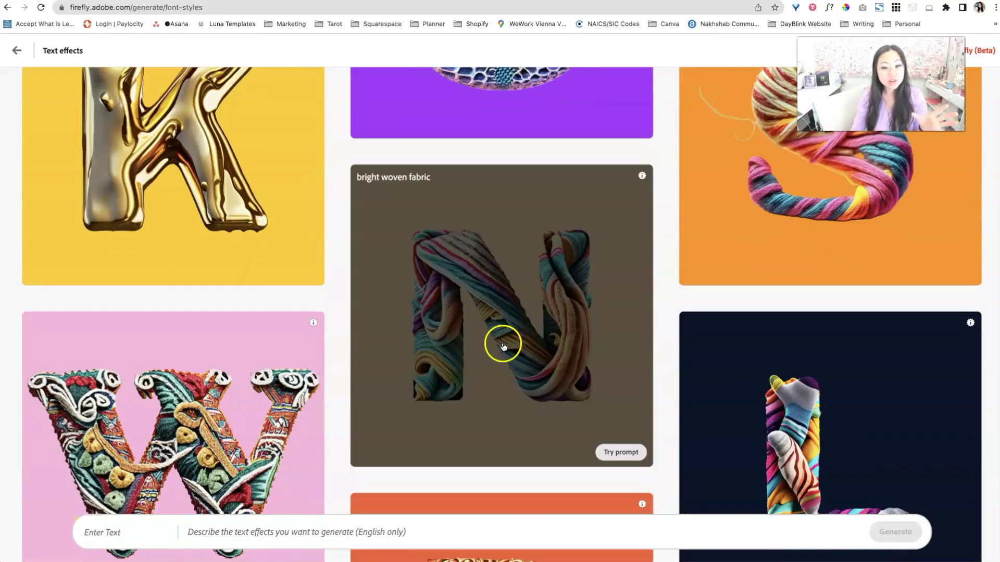
{"action": "scroll", "coordinate": [763, 417], "scroll_direction": "down", "scroll_amount": 3}
{"action": "scroll", "coordinate": [762, 420], "scroll_direction": "down", "scroll_amount": 11}
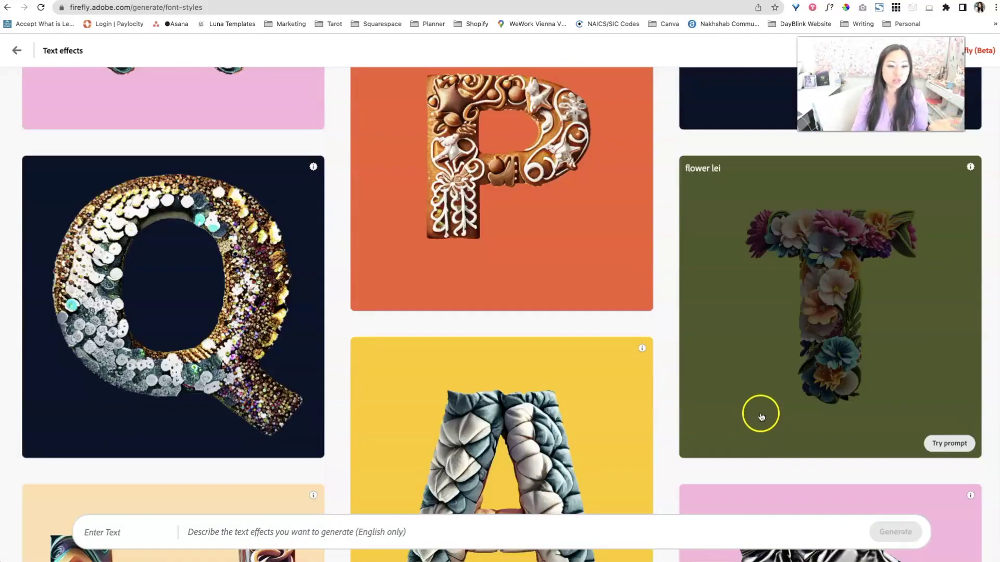
{"action": "scroll", "coordinate": [759, 414], "scroll_direction": "down", "scroll_amount": 5}
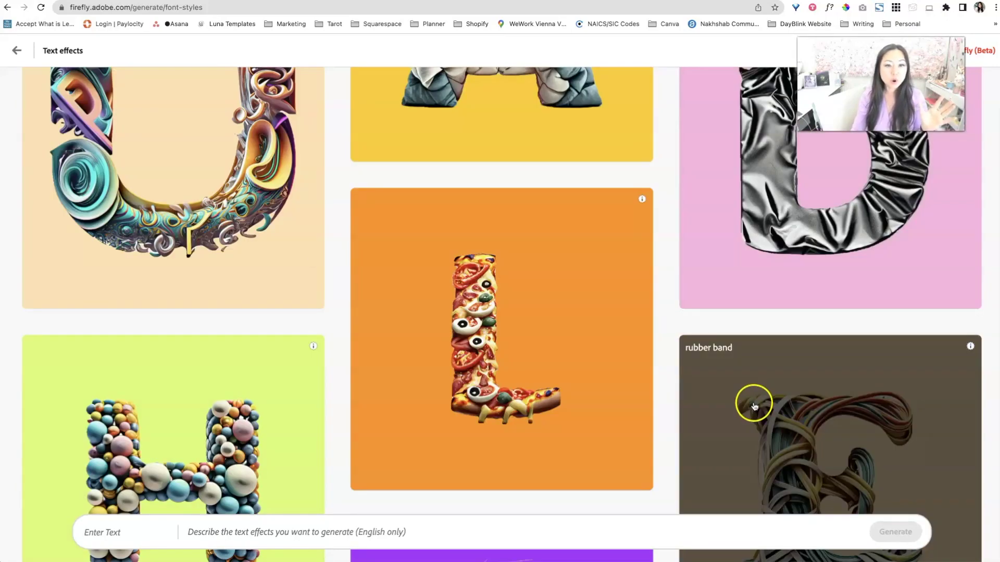
{"action": "scroll", "coordinate": [755, 405], "scroll_direction": "down", "scroll_amount": 5}
{"action": "scroll", "coordinate": [754, 404], "scroll_direction": "down", "scroll_amount": 9}
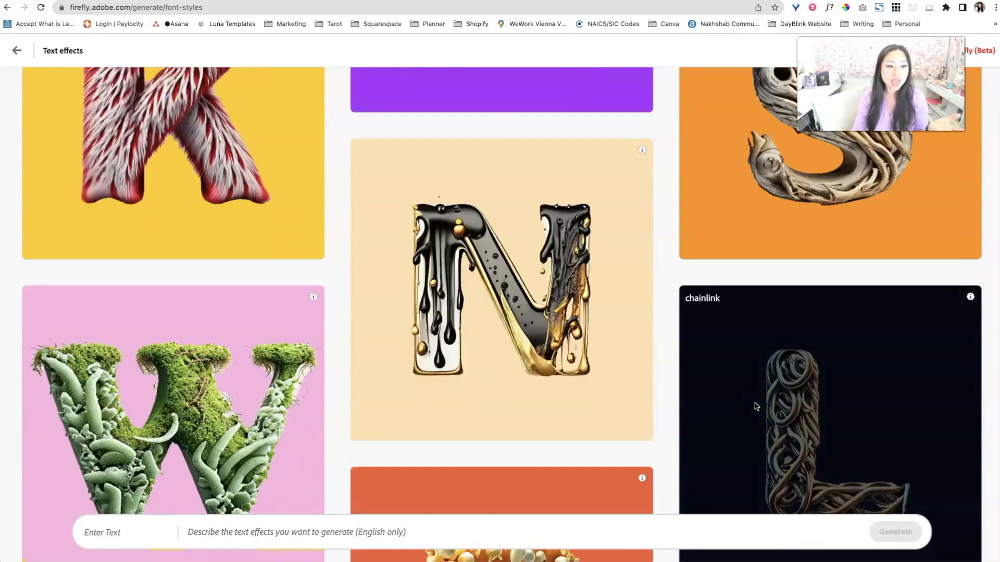
{"action": "scroll", "coordinate": [291, 264], "scroll_direction": "up", "scroll_amount": 4}
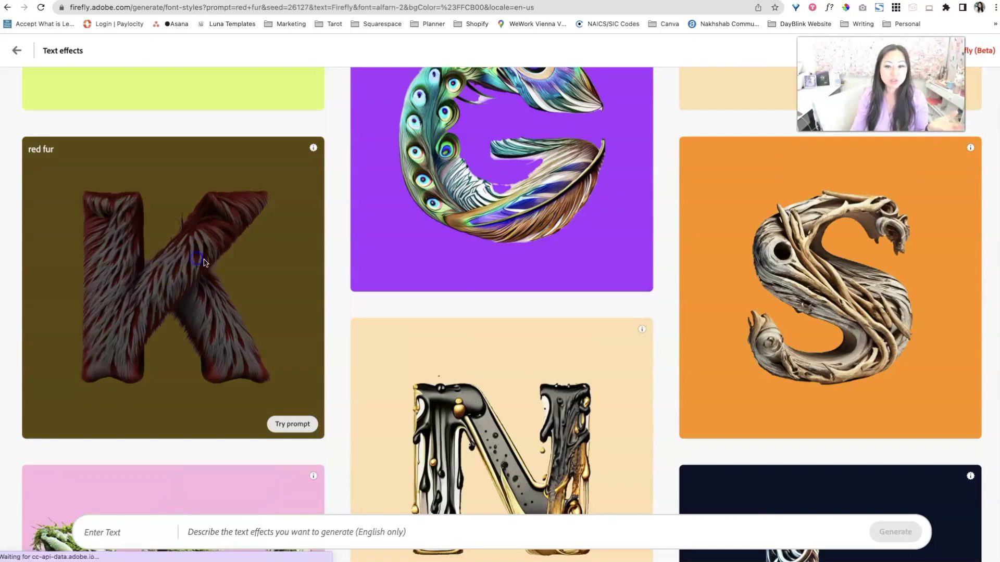
{"action": "left_click", "coordinate": [197, 257]}
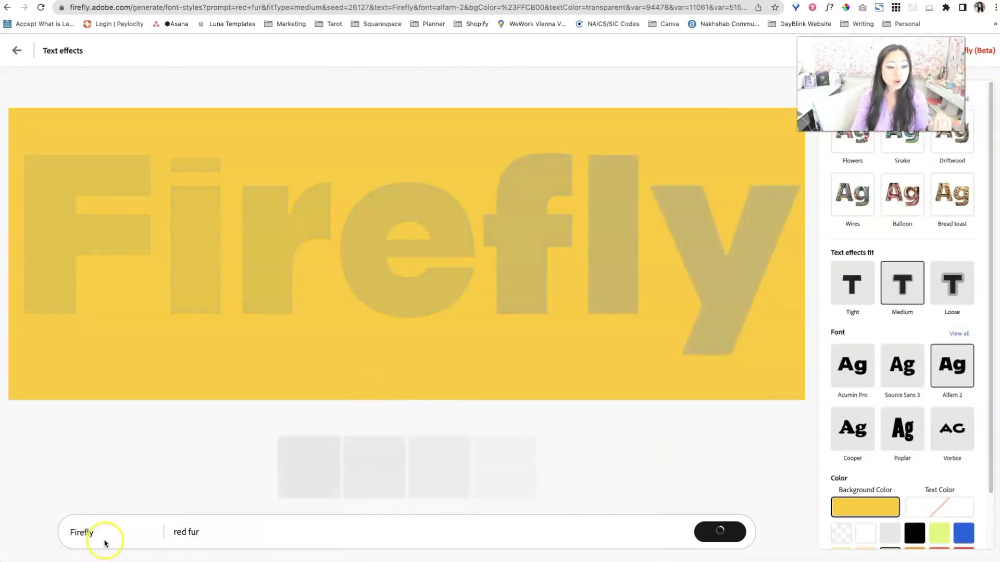
Change the banner text to 'Pretty Fabulous' and apply the Pink gold balloon sample style
{"action": "left_click", "coordinate": [99, 535]}
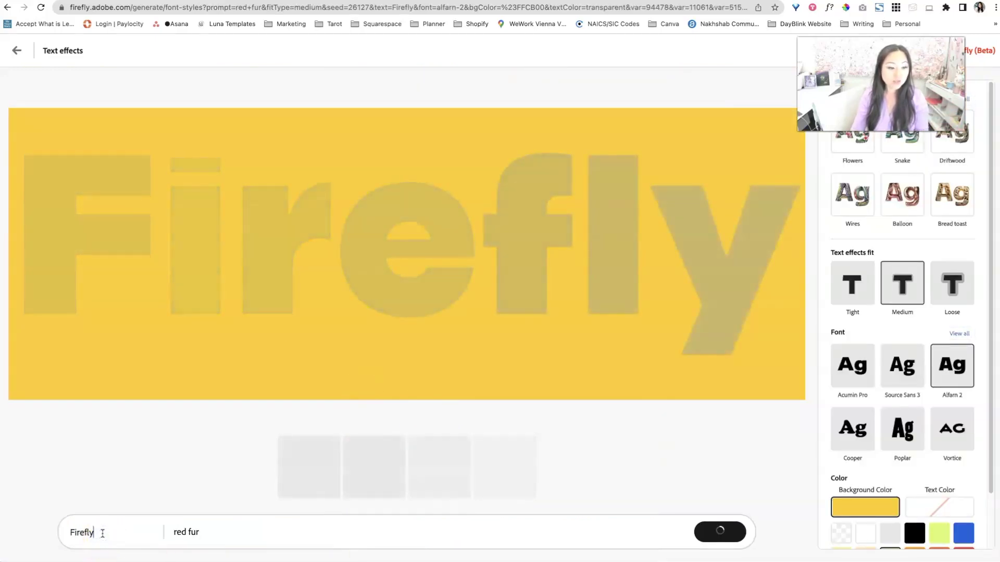
{"action": "double_click", "coordinate": [102, 533]}
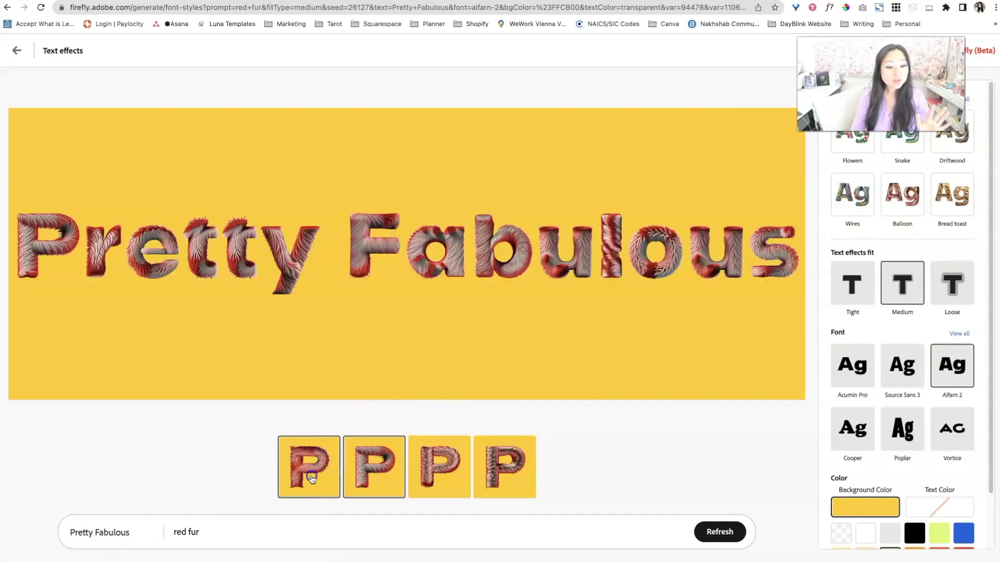
{"action": "left_click", "coordinate": [352, 490]}
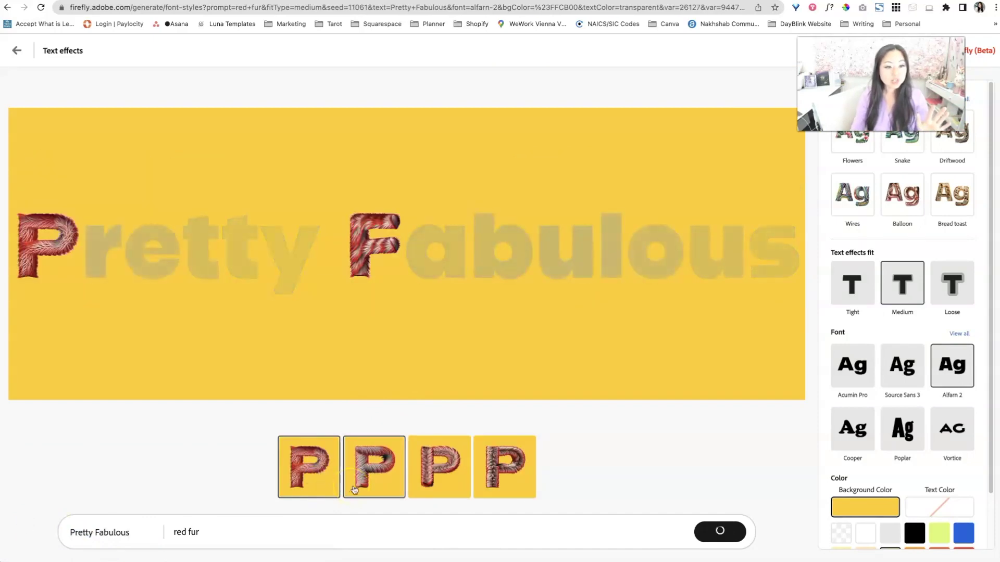
{"action": "left_click", "coordinate": [422, 471]}
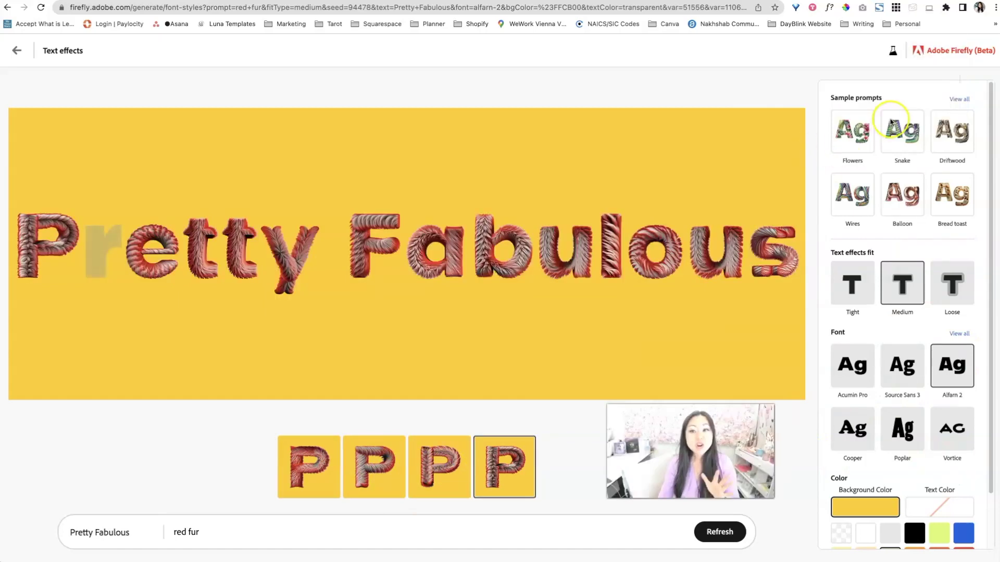
{"action": "left_click", "coordinate": [866, 145]}
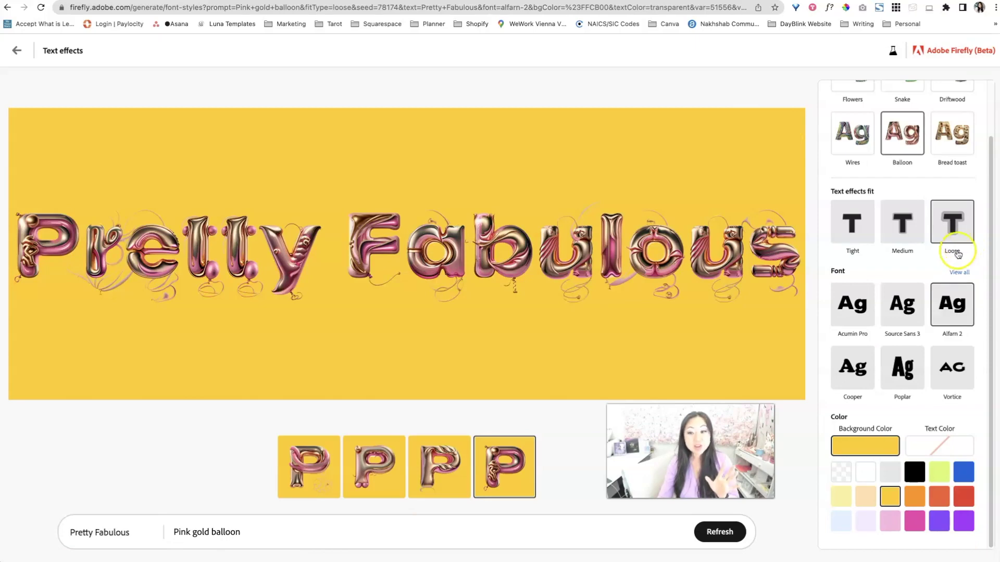
{"action": "left_click", "coordinate": [958, 272]}
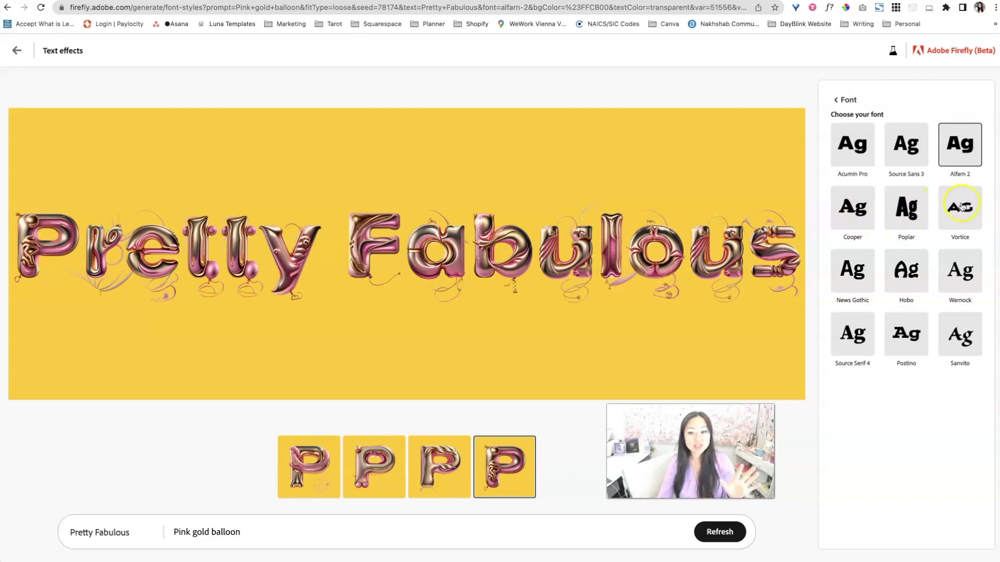
Set the font to Source Serif 4, the background to white, and the text colour to yellow
{"action": "left_click", "coordinate": [857, 333]}
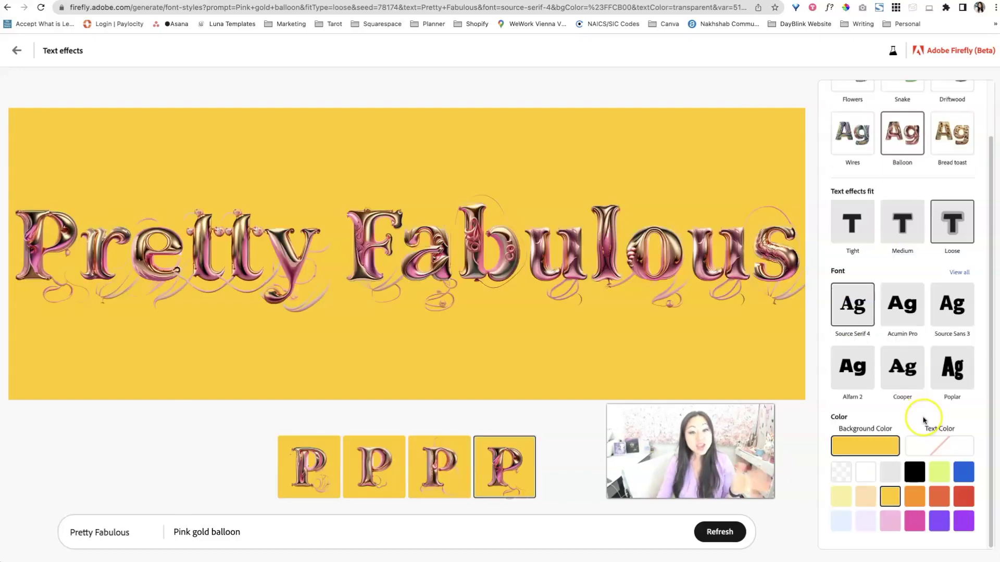
{"action": "left_click", "coordinate": [963, 472]}
{"action": "left_click", "coordinate": [929, 446]}
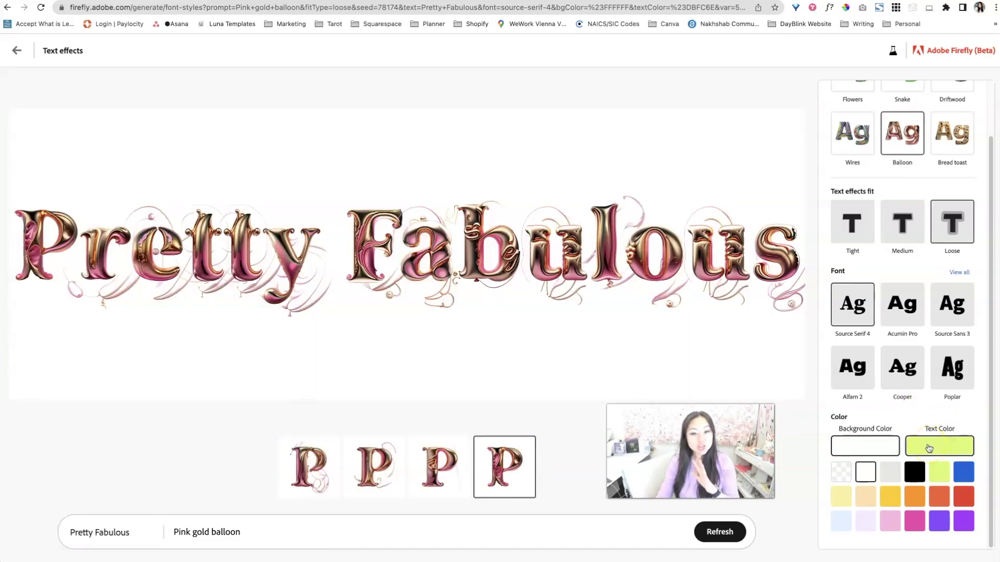
{"action": "left_click", "coordinate": [891, 528]}
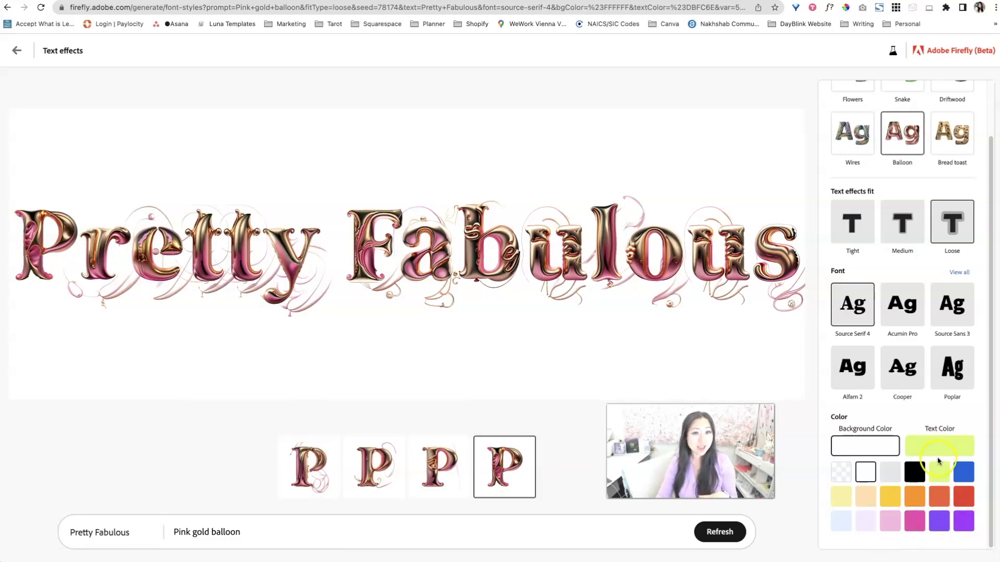
{"action": "left_click", "coordinate": [890, 497]}
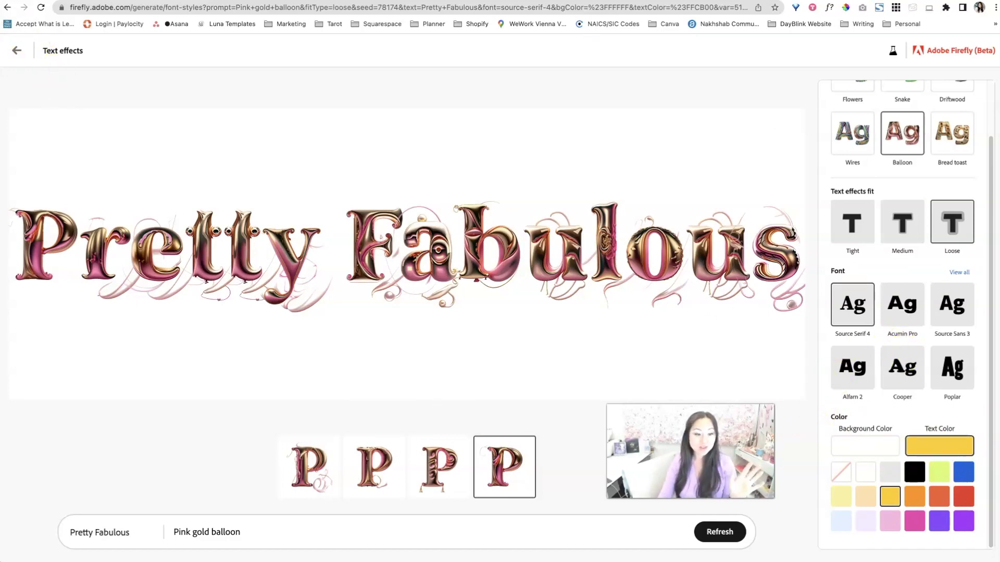
Replace the styling prompt with 'english garden vines and flowers' and generate it
{"action": "left_click_drag", "start_coordinate": [244, 534], "coordinate": [178, 531]}
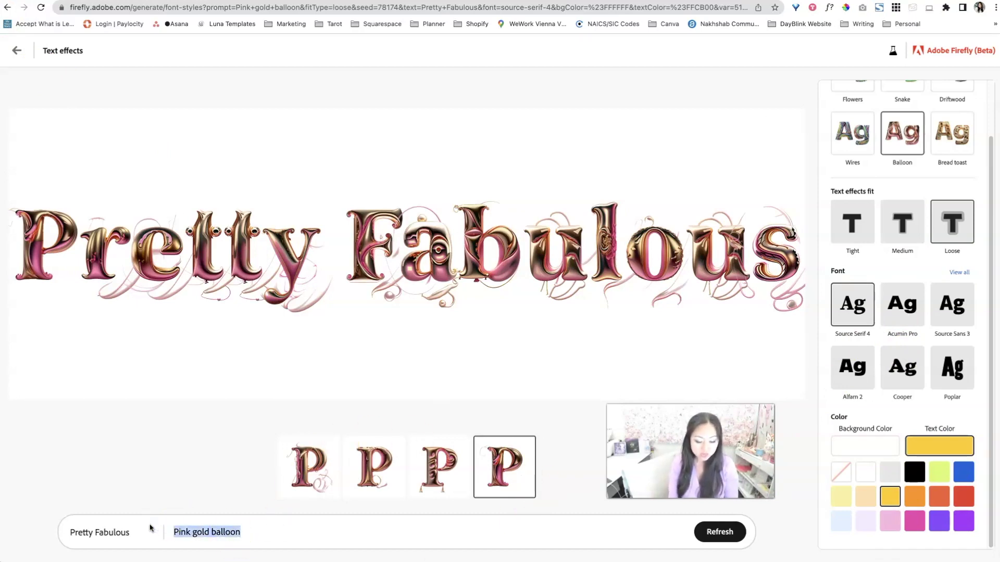
{"action": "type", "text": "enligh garden vines and flowers"}
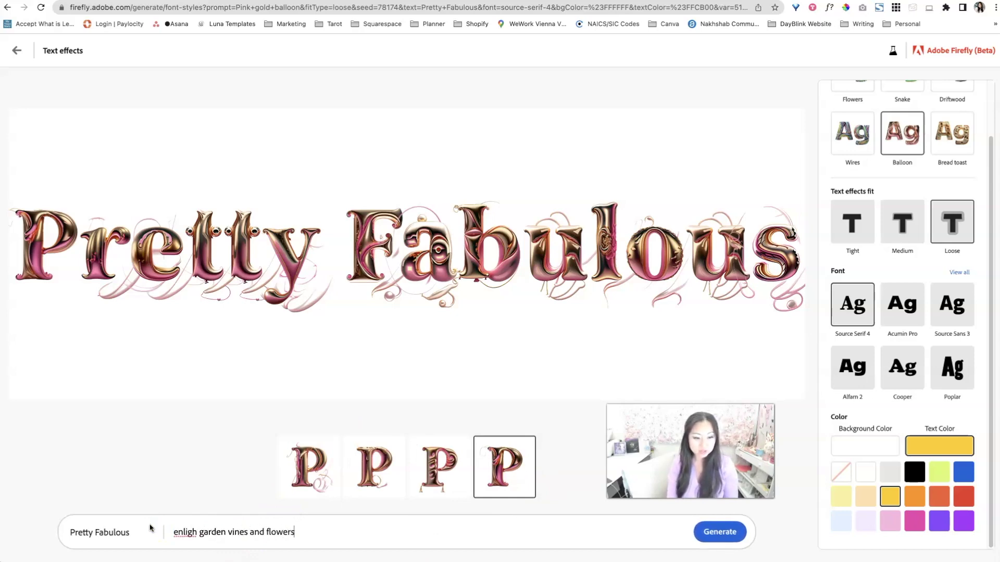
{"action": "left_click", "coordinate": [593, 429]}
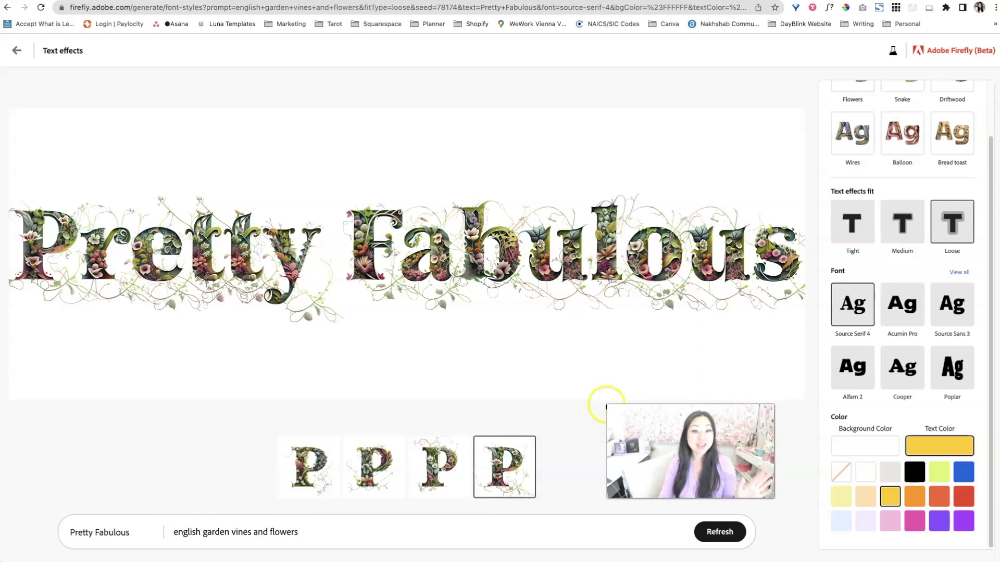
Return to the home page, open Recolor vectors, and load the cat SVG artwork
{"action": "left_click", "coordinate": [17, 52]}
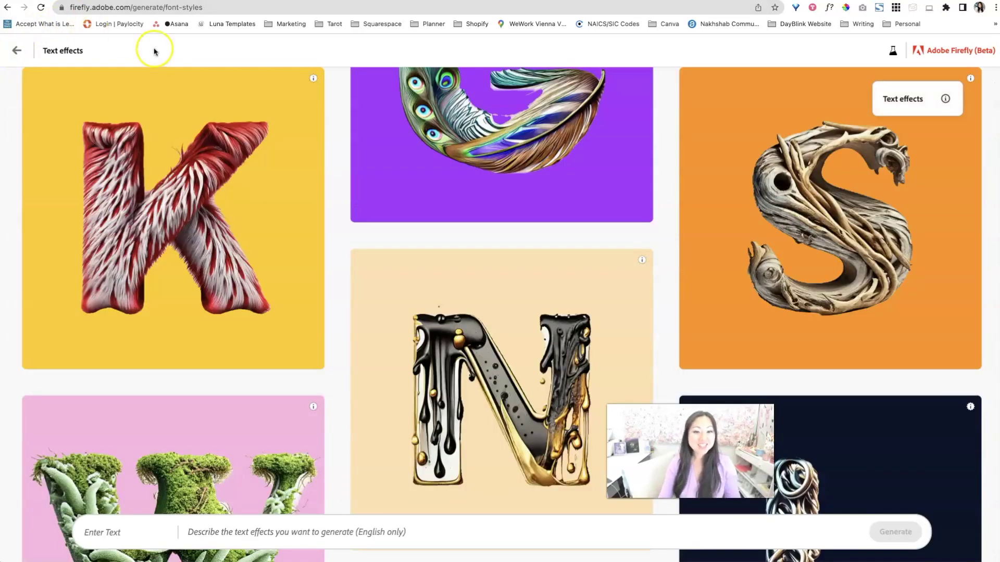
{"action": "left_click", "coordinate": [15, 53]}
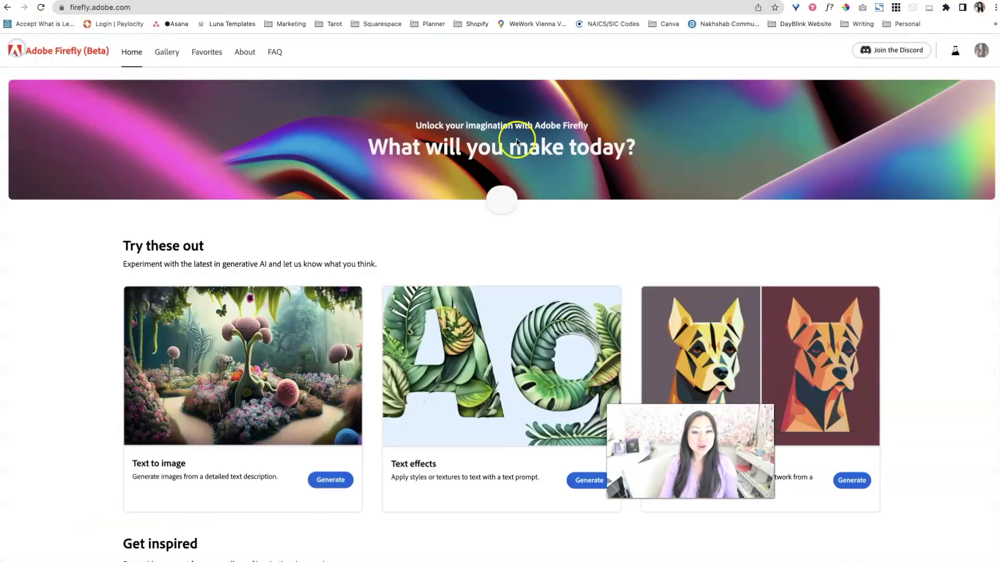
{"action": "left_click", "coordinate": [798, 355]}
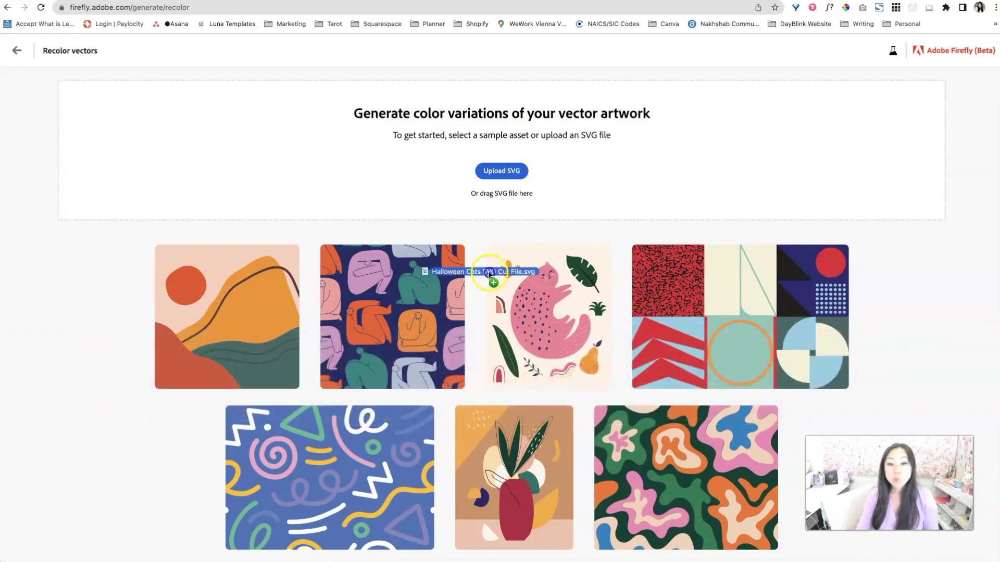
{"action": "left_click_drag", "start_coordinate": [506, 221], "coordinate": [532, 161]}
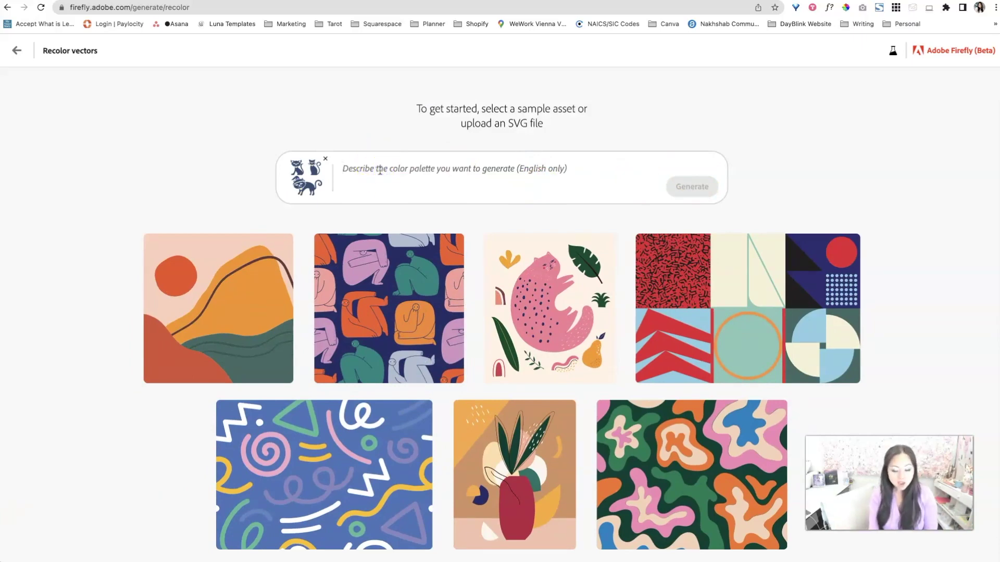
Recolor the cats in hot pink, emerald green and gold, then drop 'and gold' and regenerate
{"action": "type", "text": "pink and emera"}
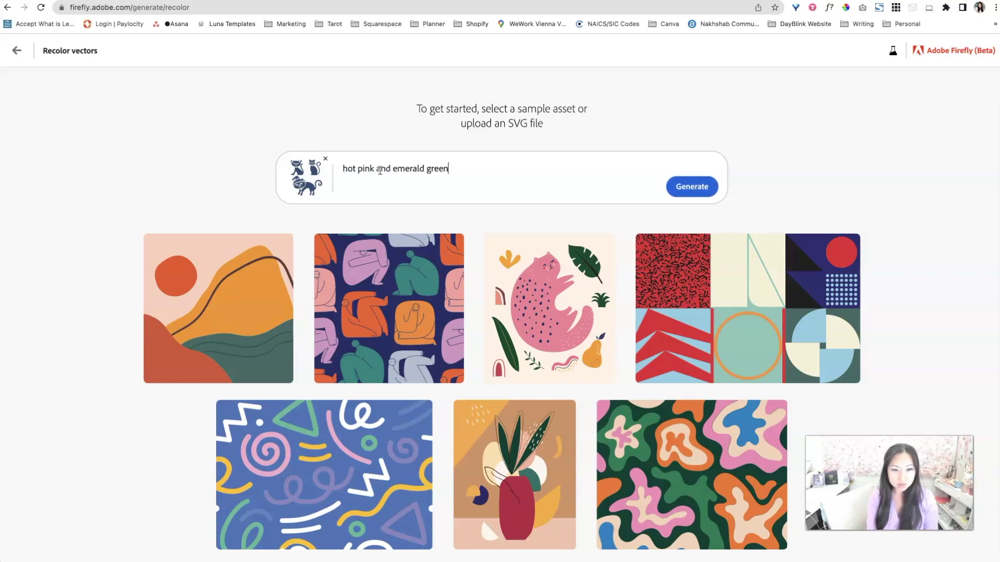
{"action": "type", "text": "ld"}
{"action": "key", "text": "Return"}
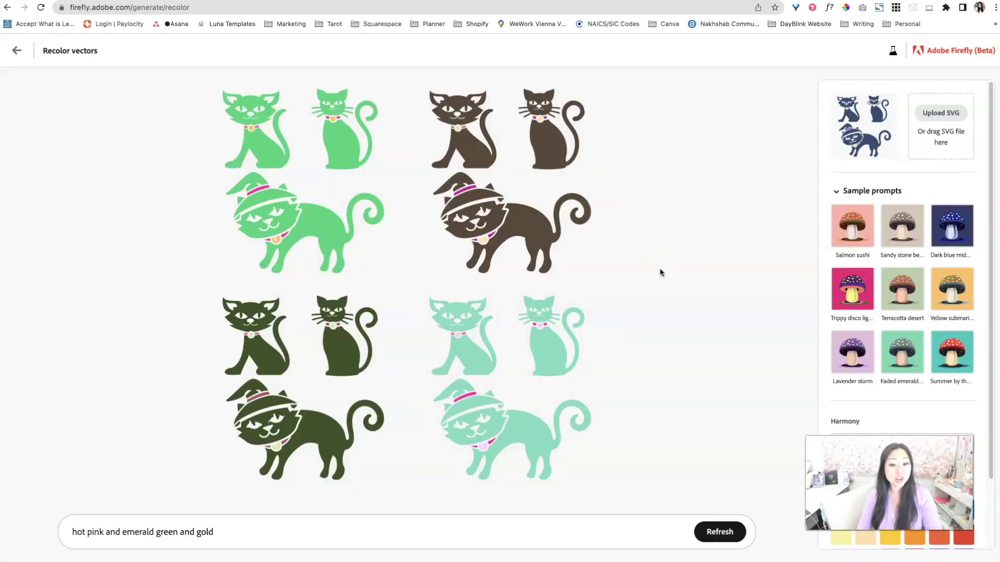
{"action": "left_click", "coordinate": [234, 530]}
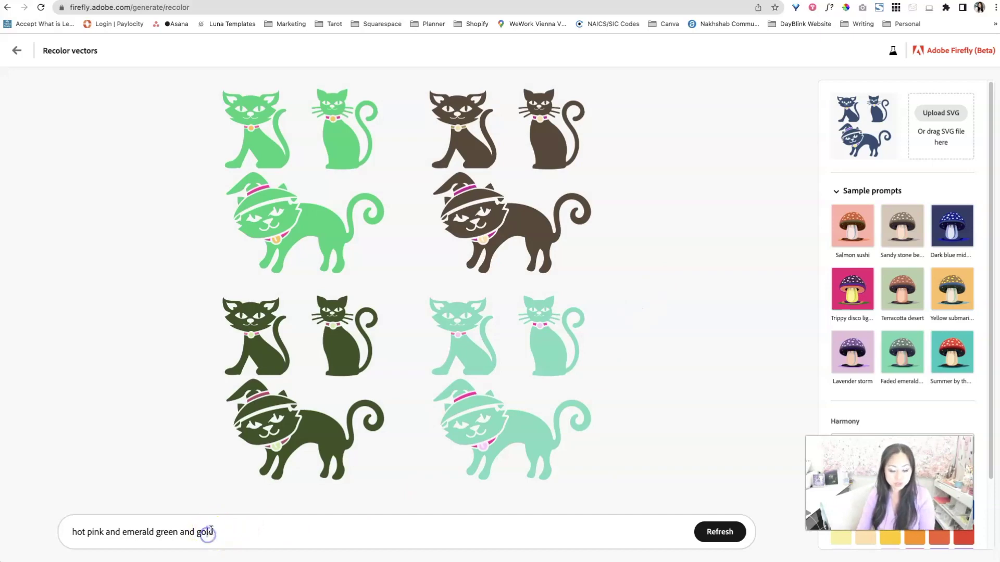
{"action": "key", "text": "BackSpace"}
{"action": "key", "text": "BackSpace"}
{"action": "key", "text": "BackSpace"}
{"action": "key", "text": "BackSpace"}
{"action": "key", "text": "BackSpace"}
{"action": "key", "text": "BackSpace"}
{"action": "key", "text": "BackSpace"}
{"action": "left_click", "coordinate": [719, 531]}
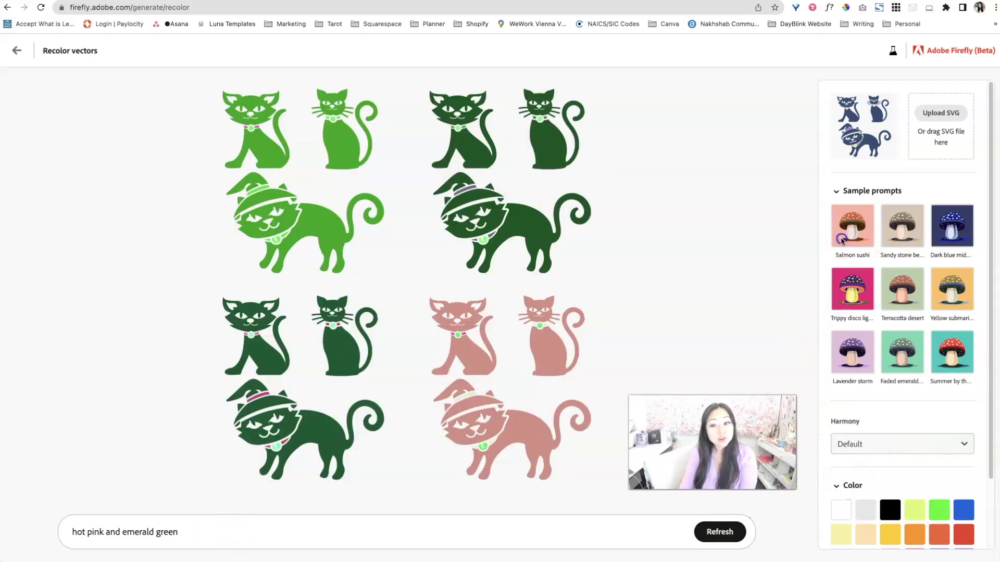
Apply each sample palette from Salmon sushi through Summer by the sea, ending on Lavender storm
{"action": "left_click", "coordinate": [861, 254]}
{"action": "left_click", "coordinate": [899, 233]}
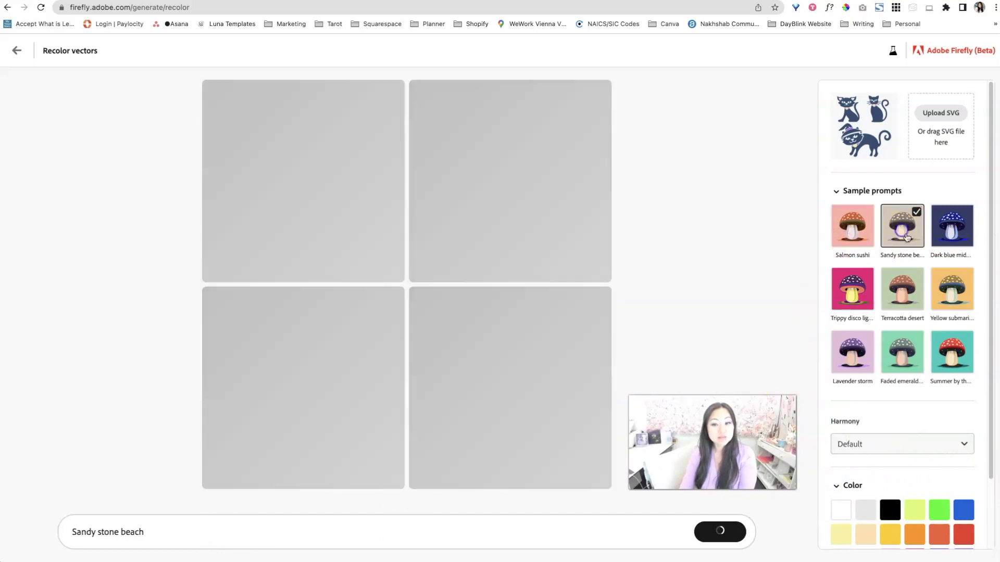
{"action": "left_click", "coordinate": [947, 234]}
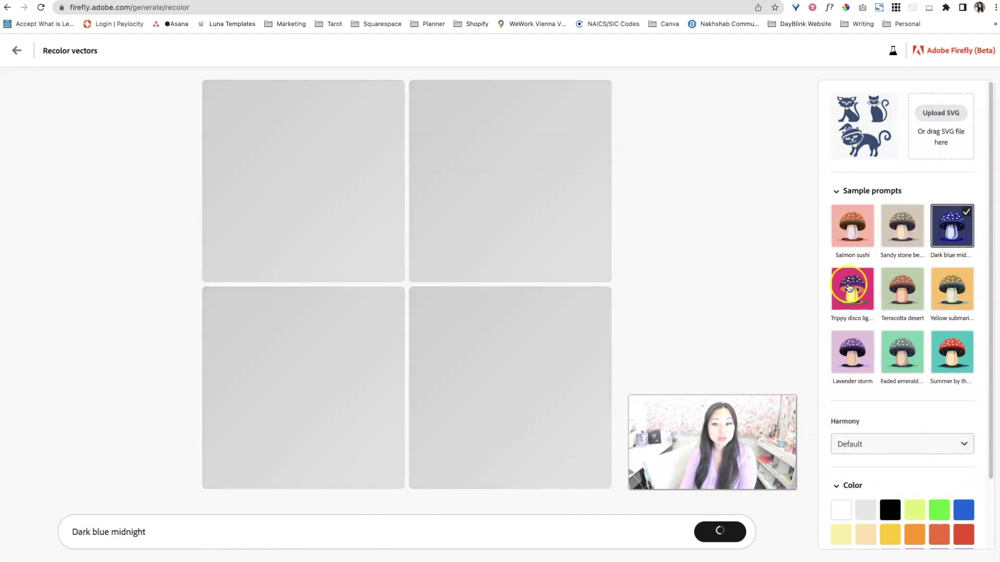
{"action": "left_click", "coordinate": [859, 291]}
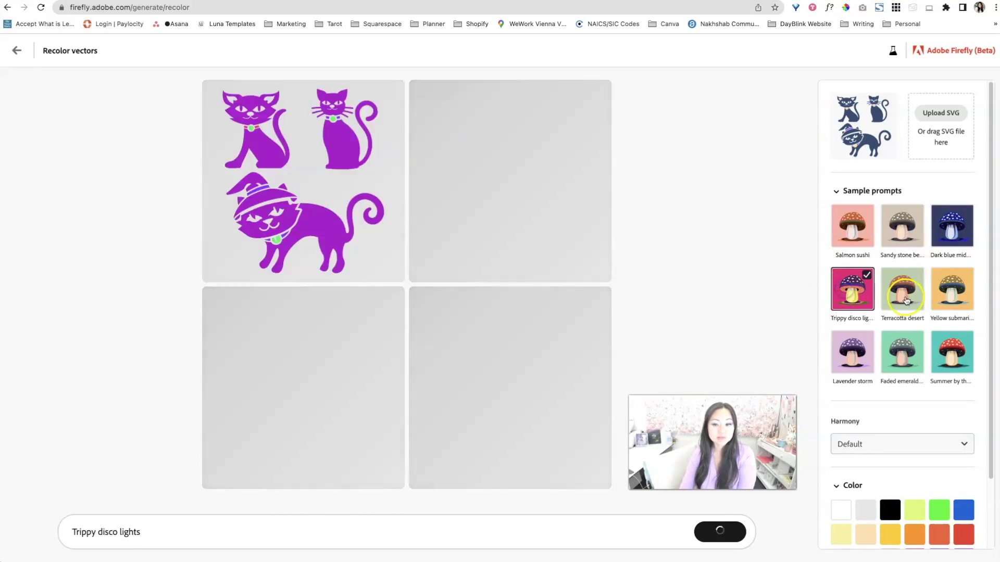
{"action": "left_click", "coordinate": [907, 297]}
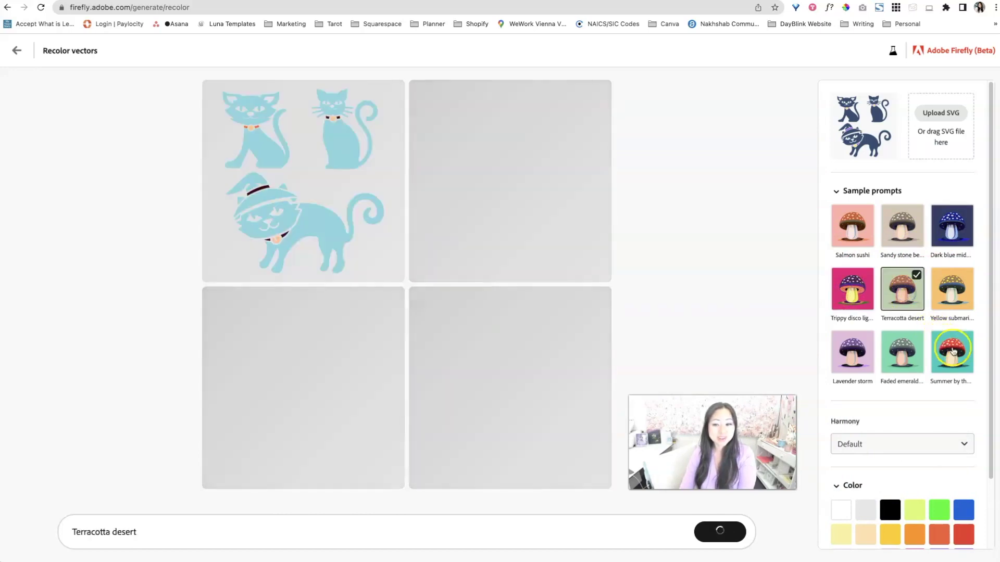
{"action": "left_click", "coordinate": [956, 370]}
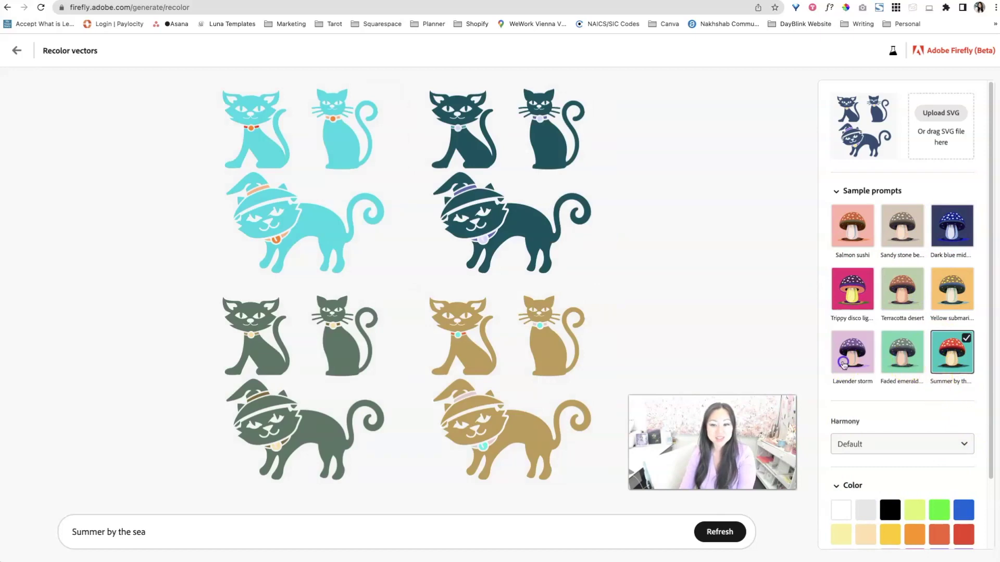
{"action": "left_click", "coordinate": [844, 362]}
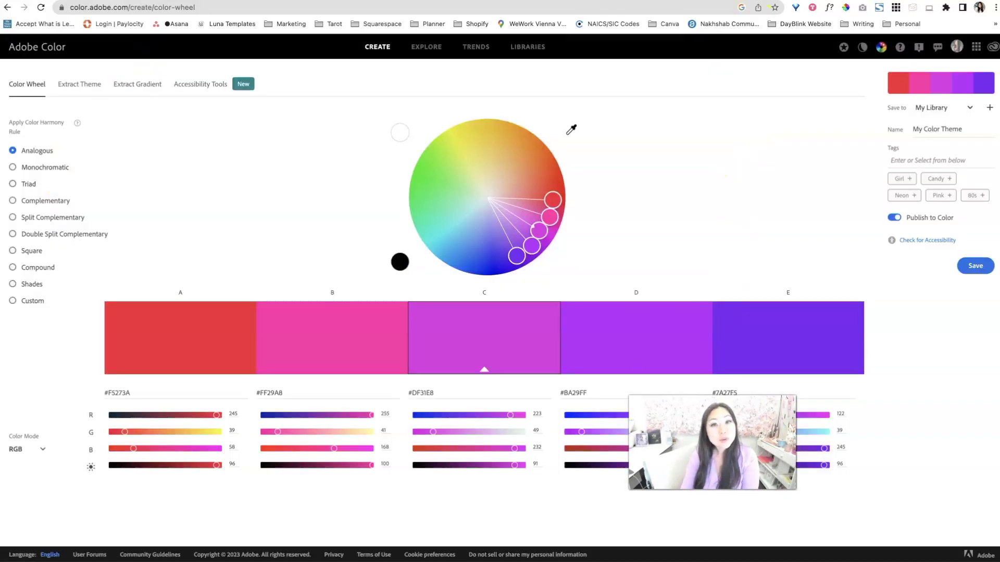
Switch the colour harmony through monochromatic, triad, complementary and split complementary
{"action": "left_click", "coordinate": [30, 168]}
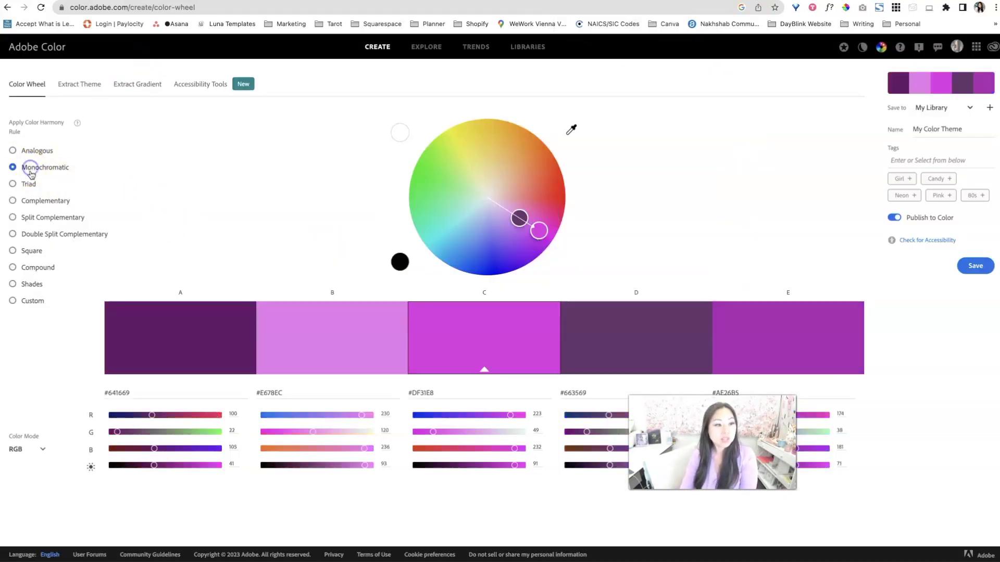
{"action": "left_click", "coordinate": [29, 184]}
{"action": "left_click", "coordinate": [31, 201]}
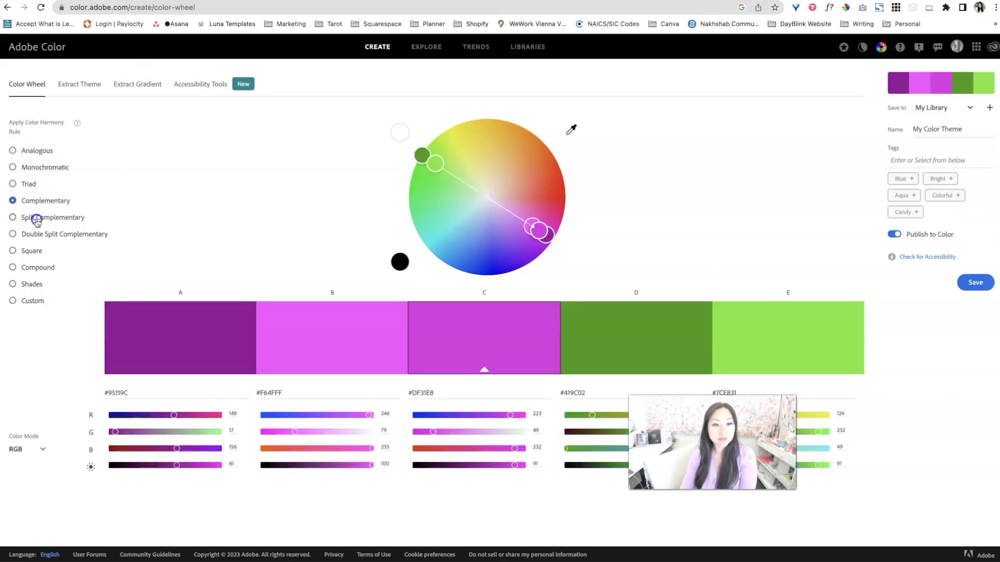
{"action": "left_click", "coordinate": [36, 219]}
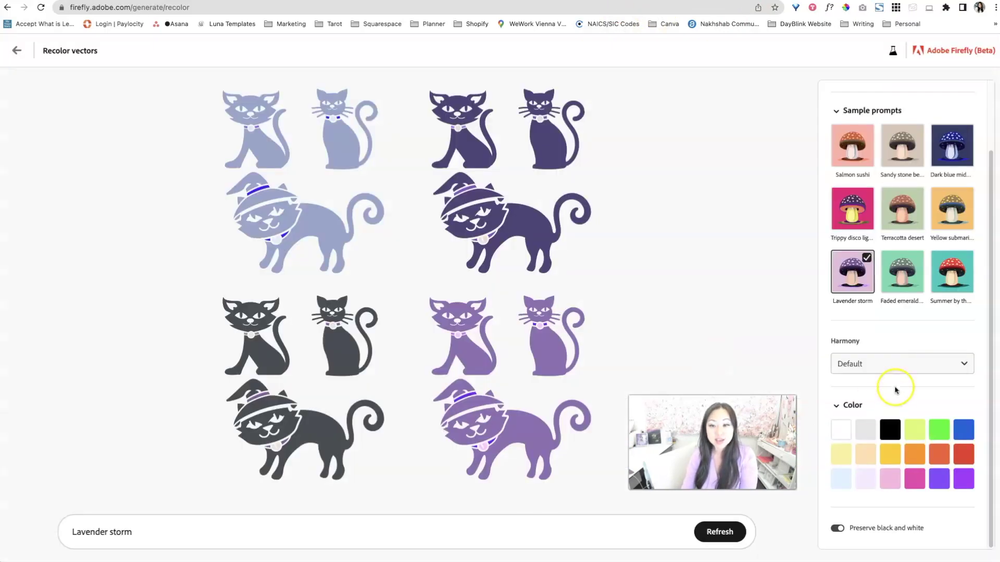
Cycle the harmony rule through complementary, analogous, triad and split complementary, ending on Square
{"action": "left_click", "coordinate": [924, 360]}
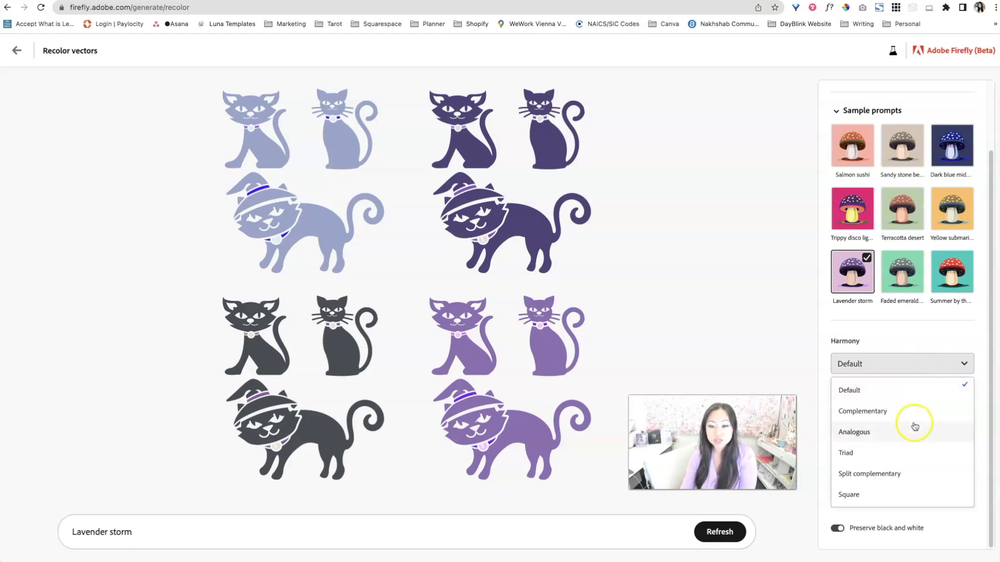
{"action": "left_click", "coordinate": [885, 411]}
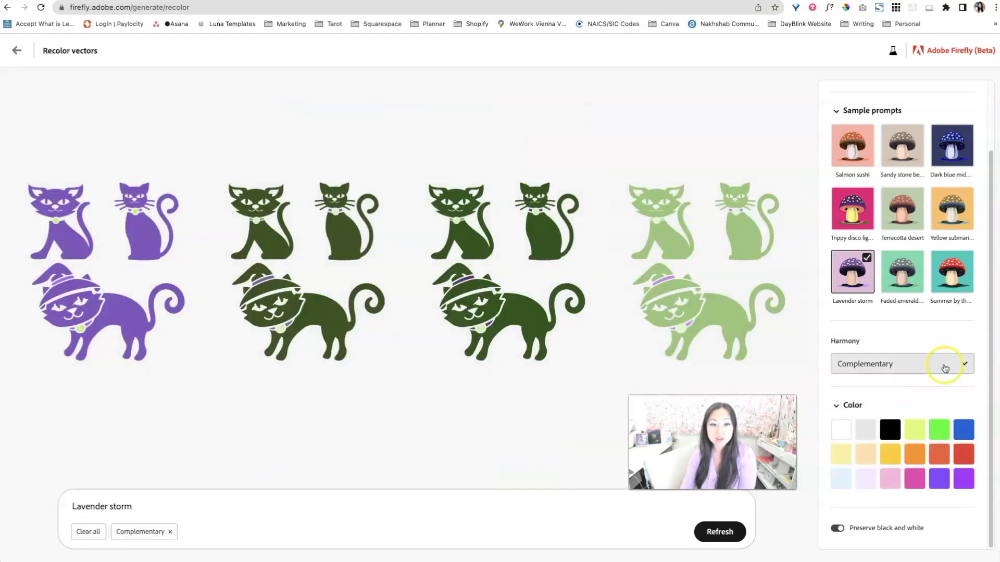
{"action": "left_click", "coordinate": [945, 369]}
{"action": "left_click", "coordinate": [938, 430]}
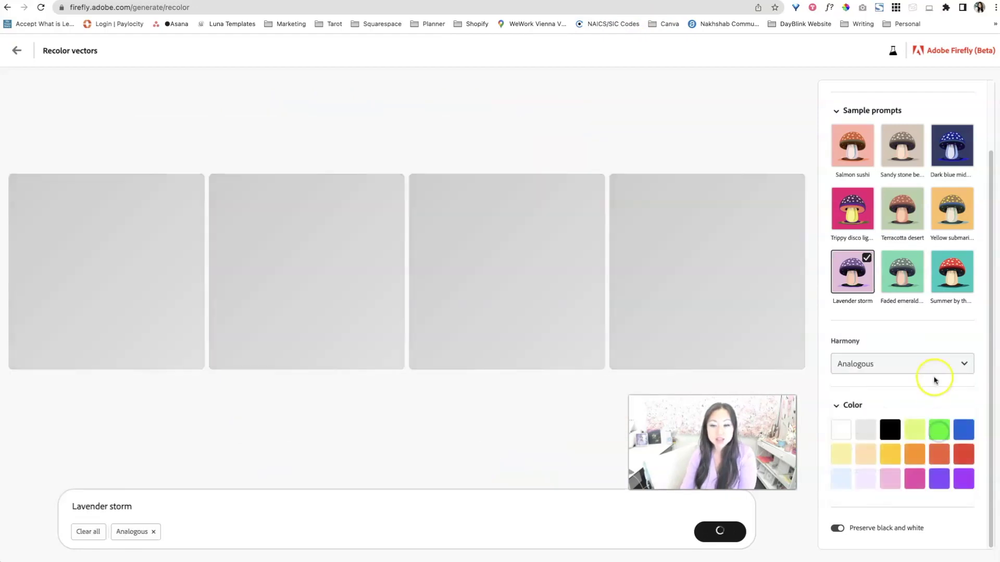
{"action": "left_click", "coordinate": [943, 363]}
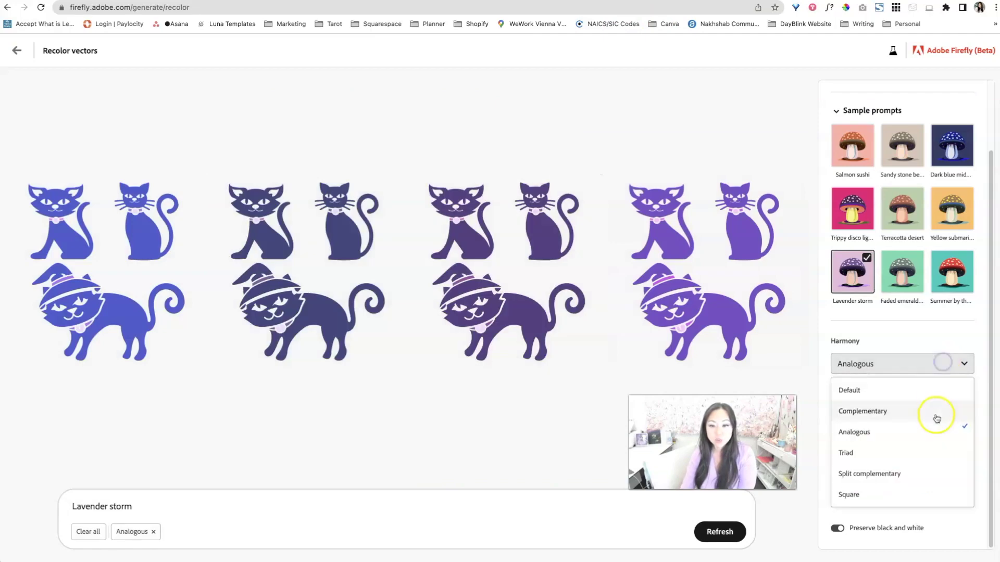
{"action": "left_click", "coordinate": [918, 452]}
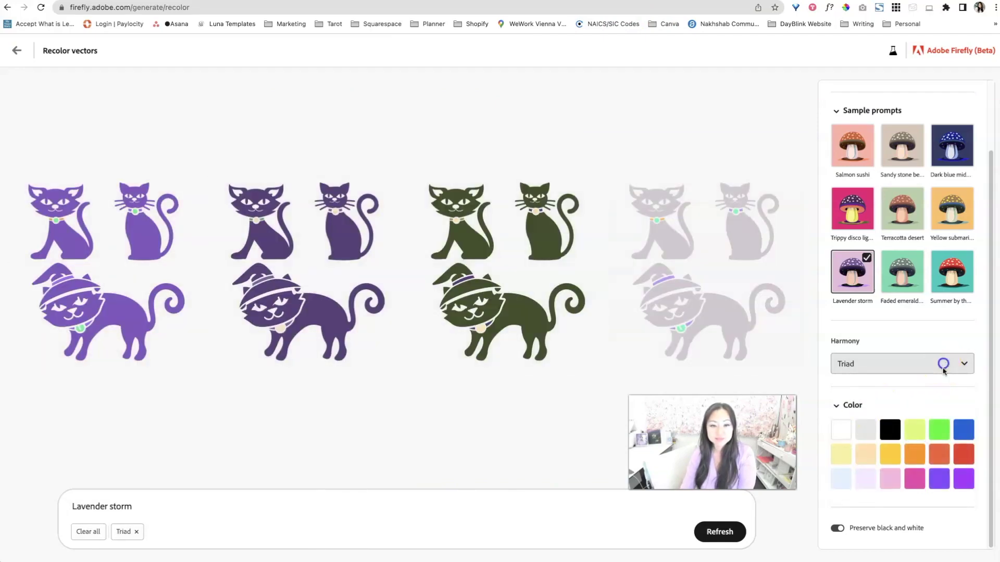
{"action": "left_click", "coordinate": [944, 367]}
{"action": "left_click", "coordinate": [930, 475]}
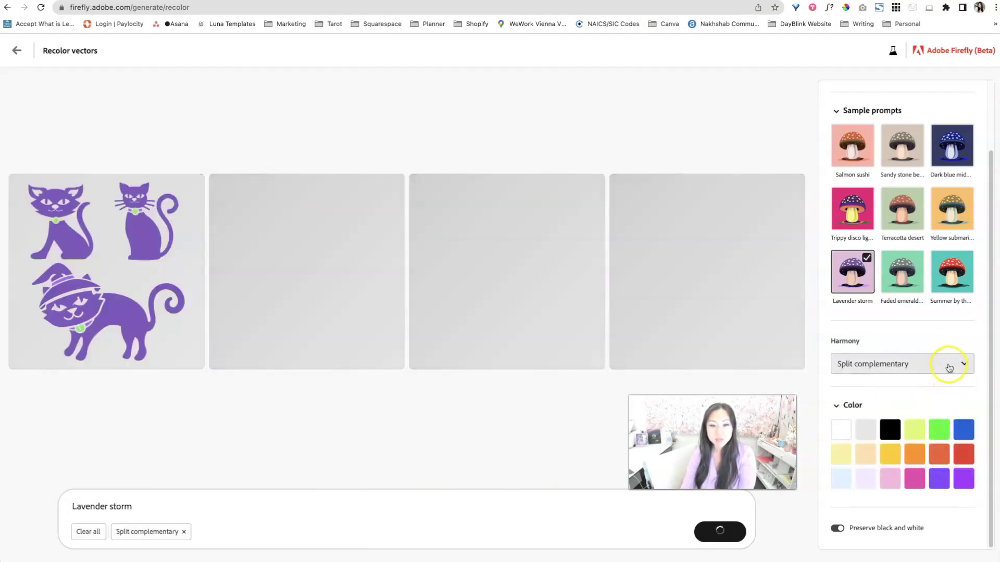
{"action": "left_click", "coordinate": [949, 365]}
{"action": "left_click", "coordinate": [916, 493]}
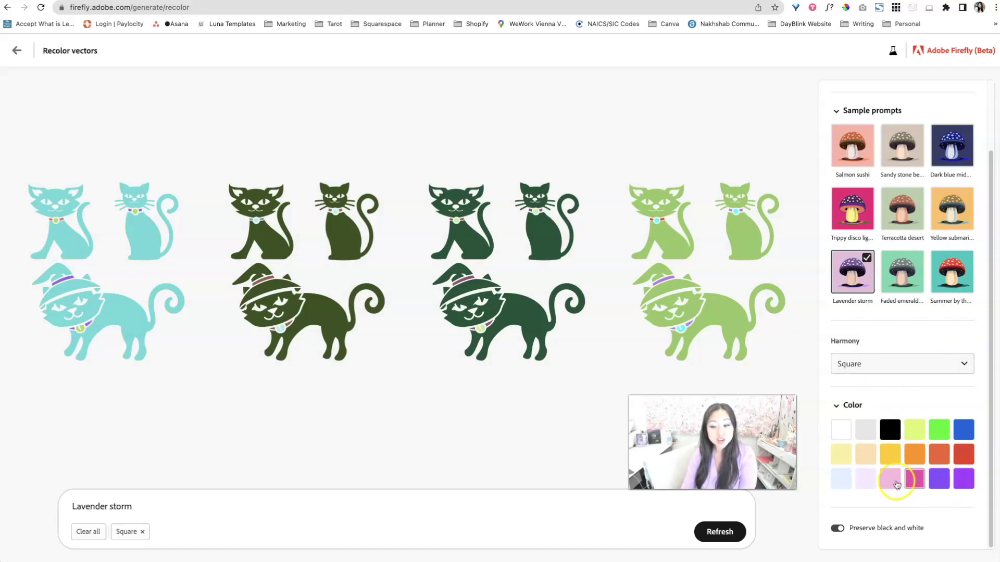
Add Blue violet, Cerise, Violetish white, Cornflower blue, Scarlet and Azure to the recolor palette
{"action": "left_click", "coordinate": [943, 482]}
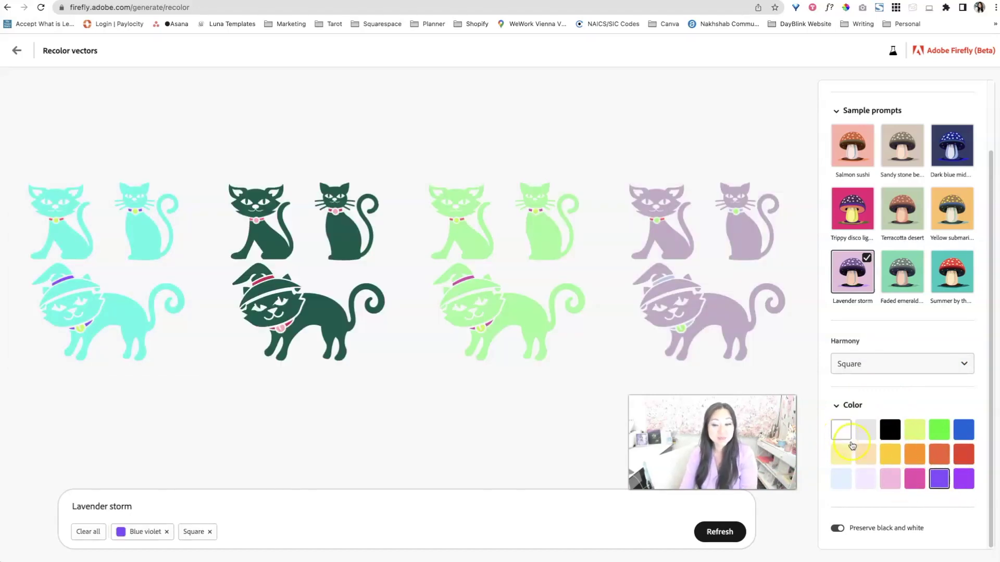
{"action": "left_click", "coordinate": [916, 480]}
{"action": "left_click", "coordinate": [865, 479]}
{"action": "left_click", "coordinate": [841, 479]}
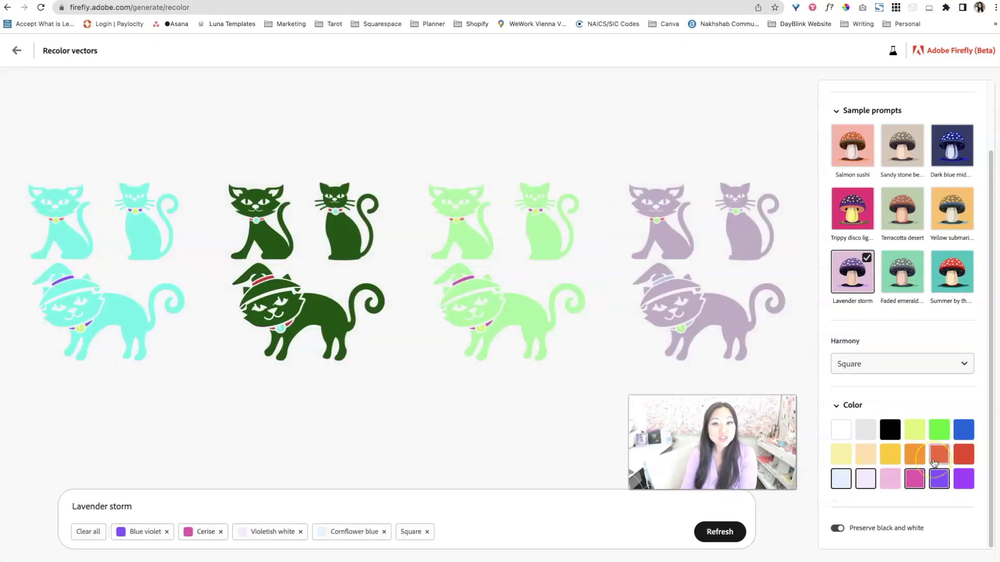
{"action": "left_click", "coordinate": [963, 454]}
{"action": "left_click", "coordinate": [963, 429]}
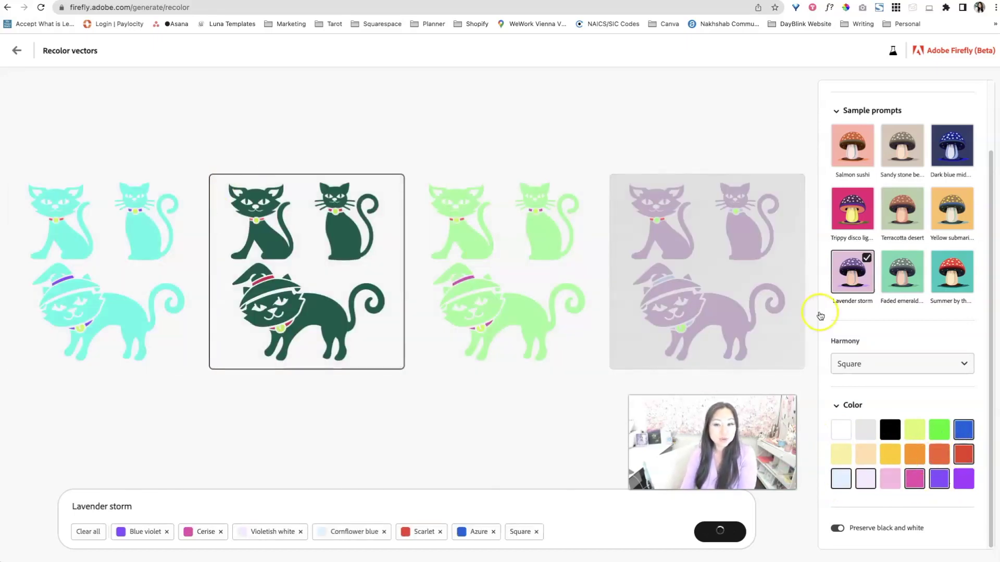
{"action": "left_click", "coordinate": [18, 52]}
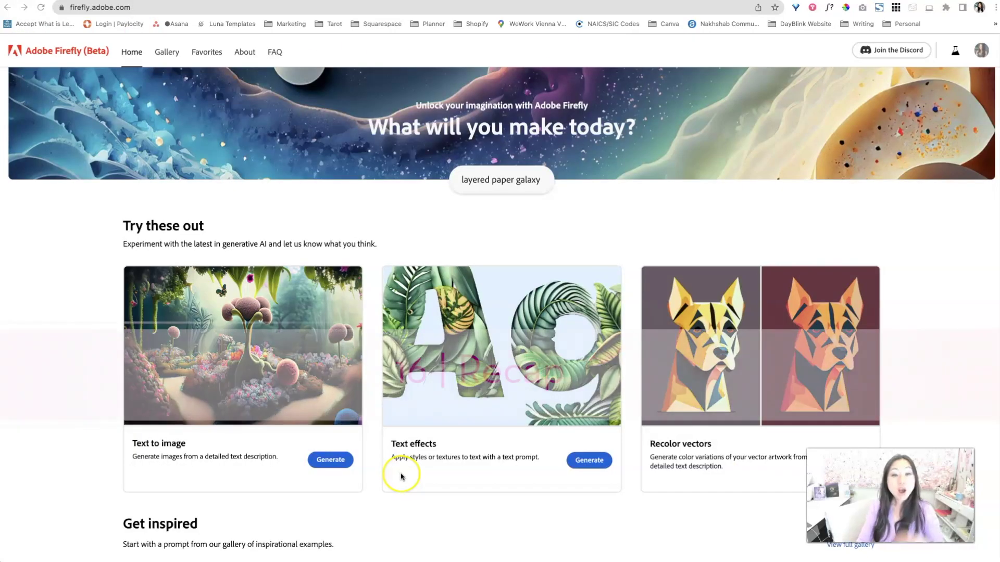
{"action": "scroll", "coordinate": [420, 478], "scroll_direction": "down", "scroll_amount": 1}
{"action": "scroll", "coordinate": [420, 477], "scroll_direction": "down", "scroll_amount": 1}
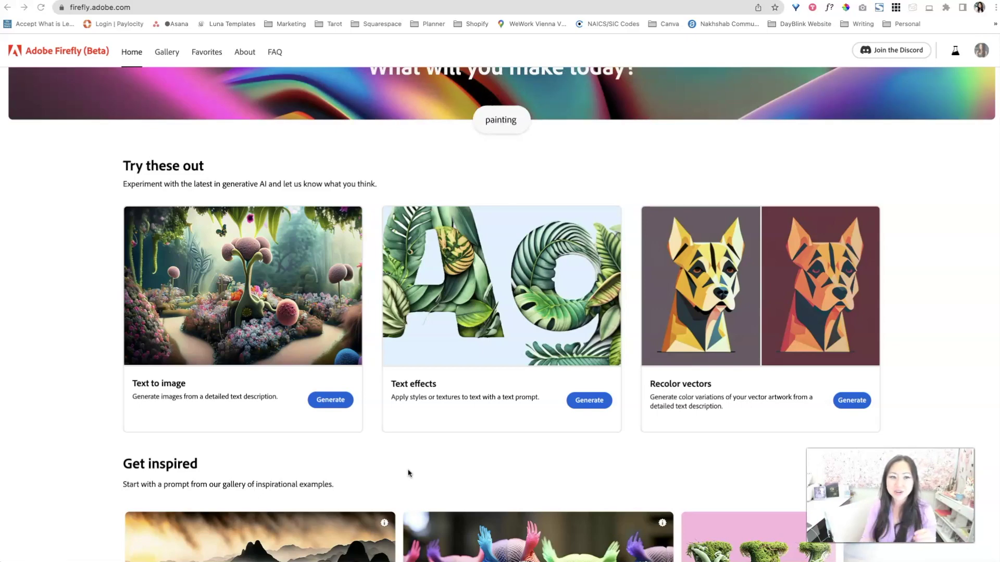
{"action": "left_click", "coordinate": [371, 489]}
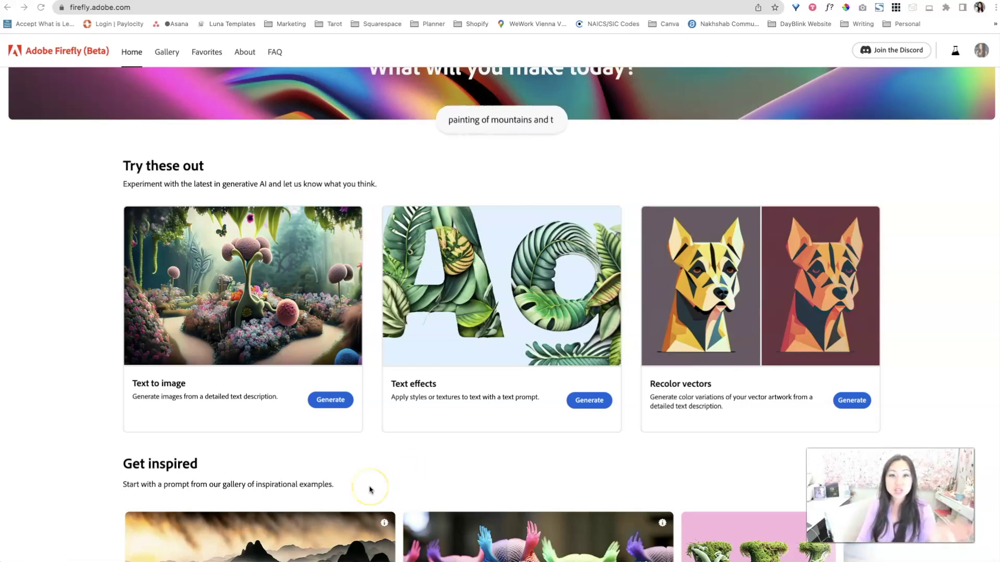